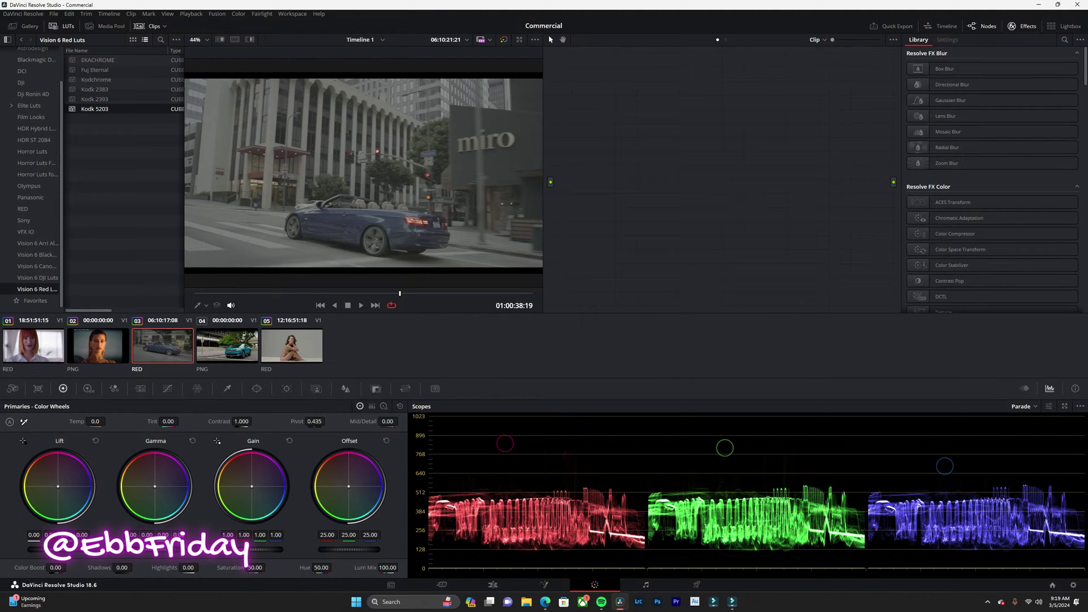
Compare the blue convertible clip 03 with the teal SUV reference clip 04, ending on clip 03 at 01:00:39:02
{"action": "left_click", "coordinate": [227, 345]}
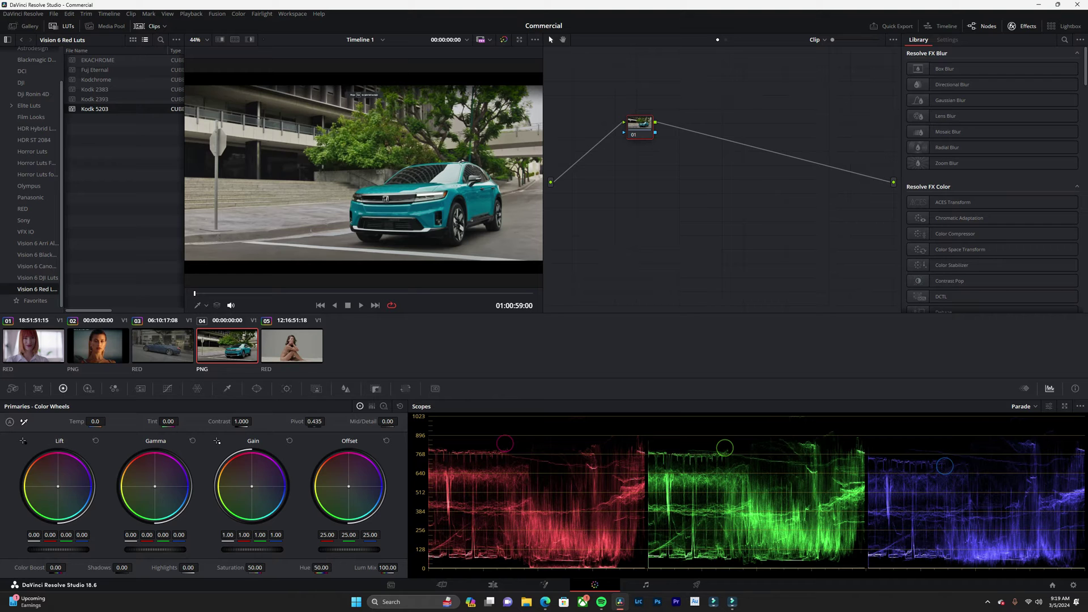
{"action": "left_click", "coordinate": [163, 346]}
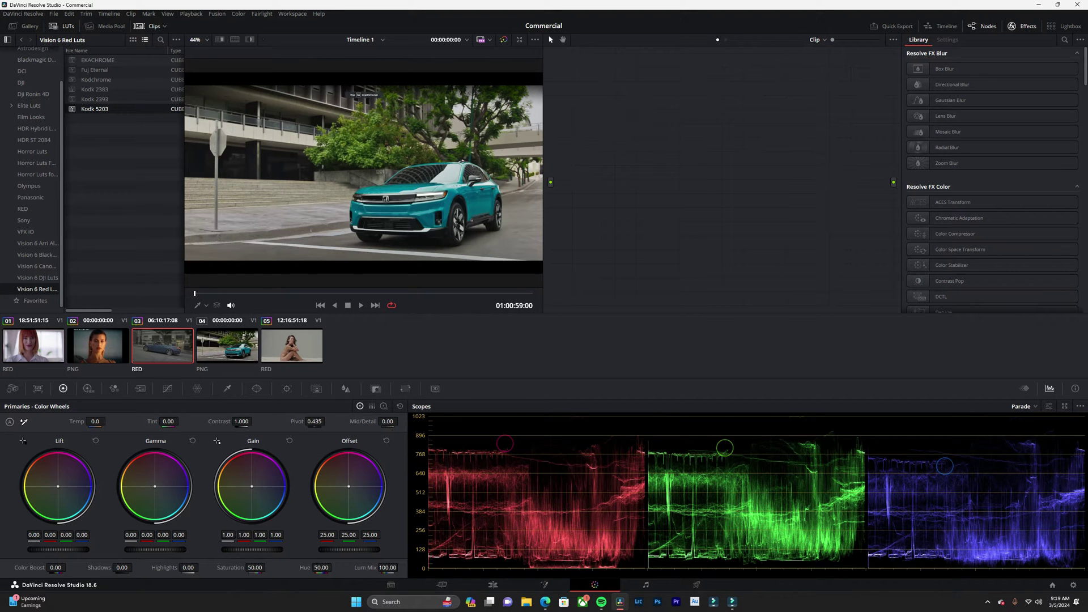
{"action": "key", "text": "space"}
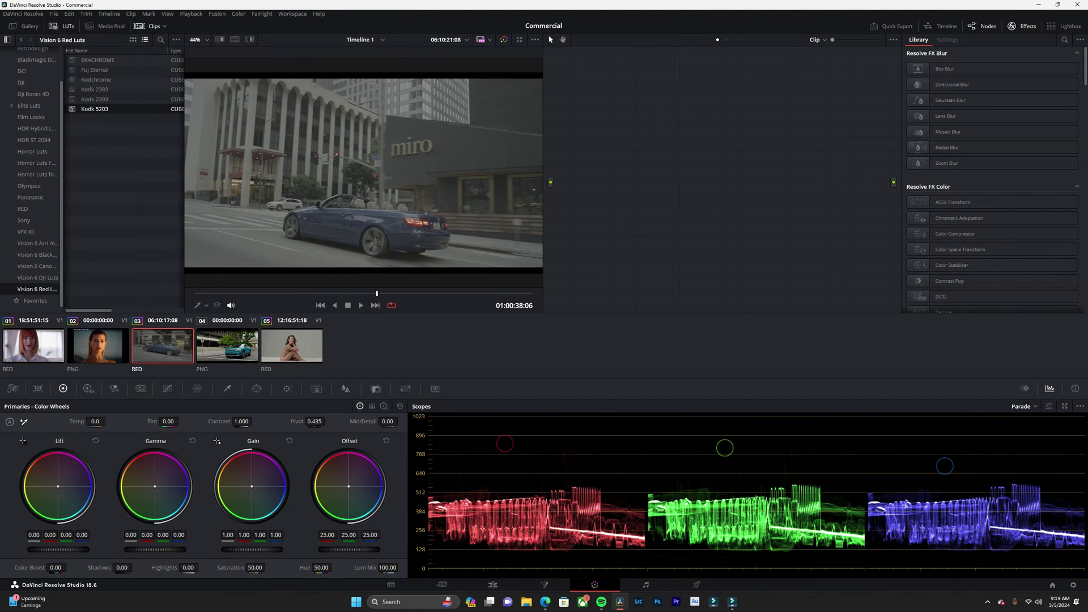
{"action": "left_click", "coordinate": [228, 346]}
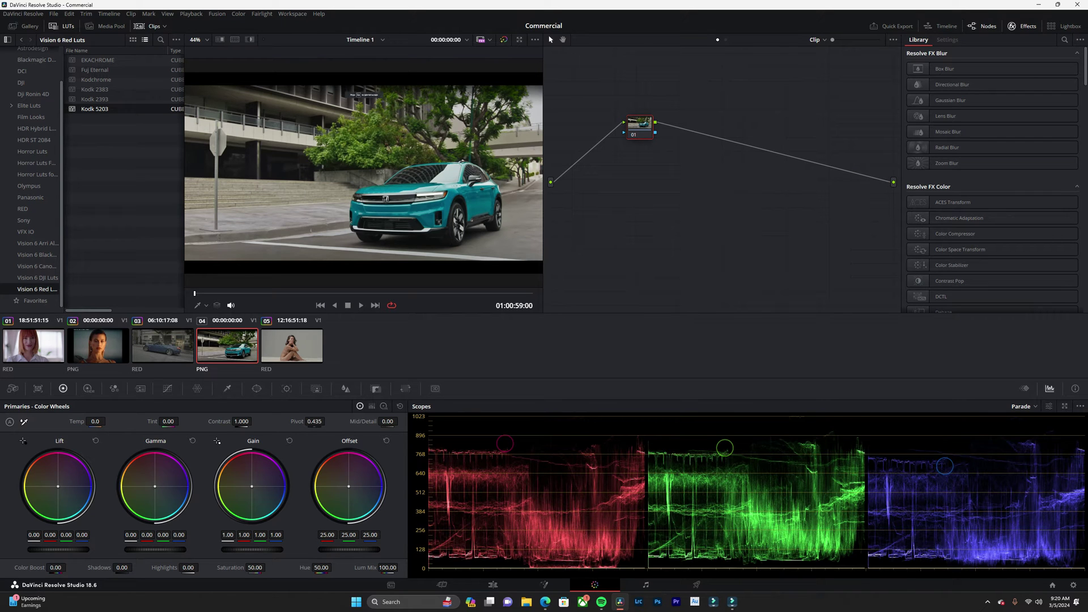
{"action": "left_click", "coordinate": [163, 346]}
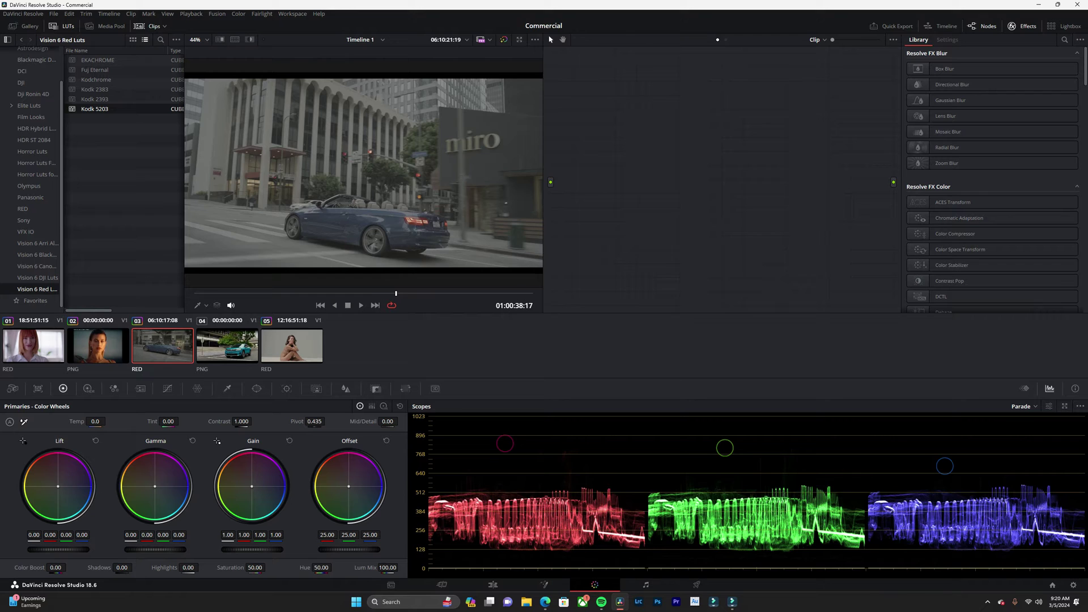
{"action": "left_click_drag", "start_coordinate": [395, 293], "coordinate": [372, 293]}
{"action": "left_click", "coordinate": [227, 346]}
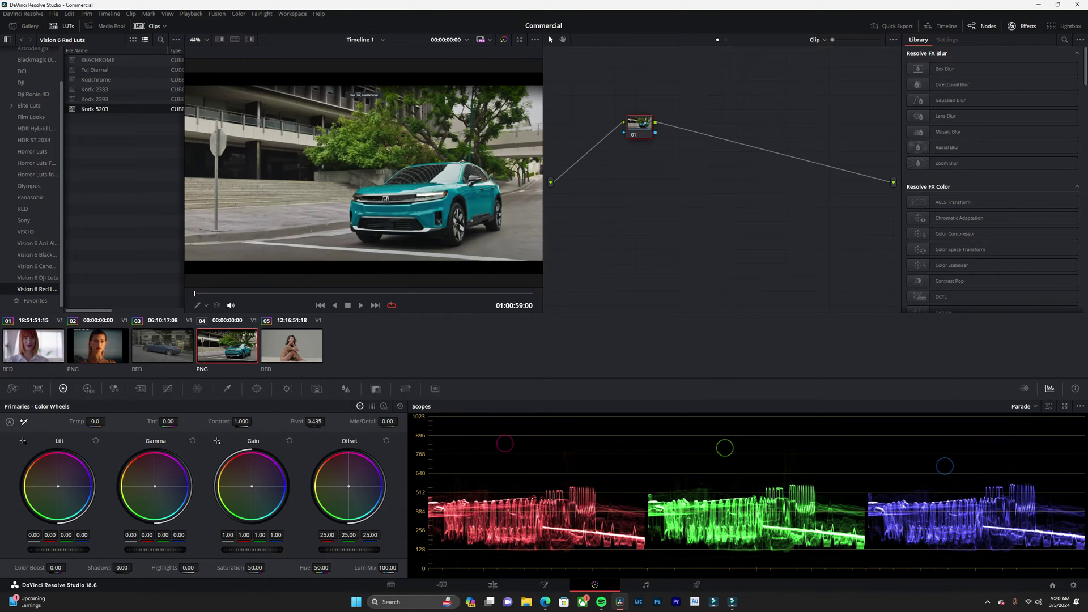
{"action": "left_click", "coordinate": [163, 345]}
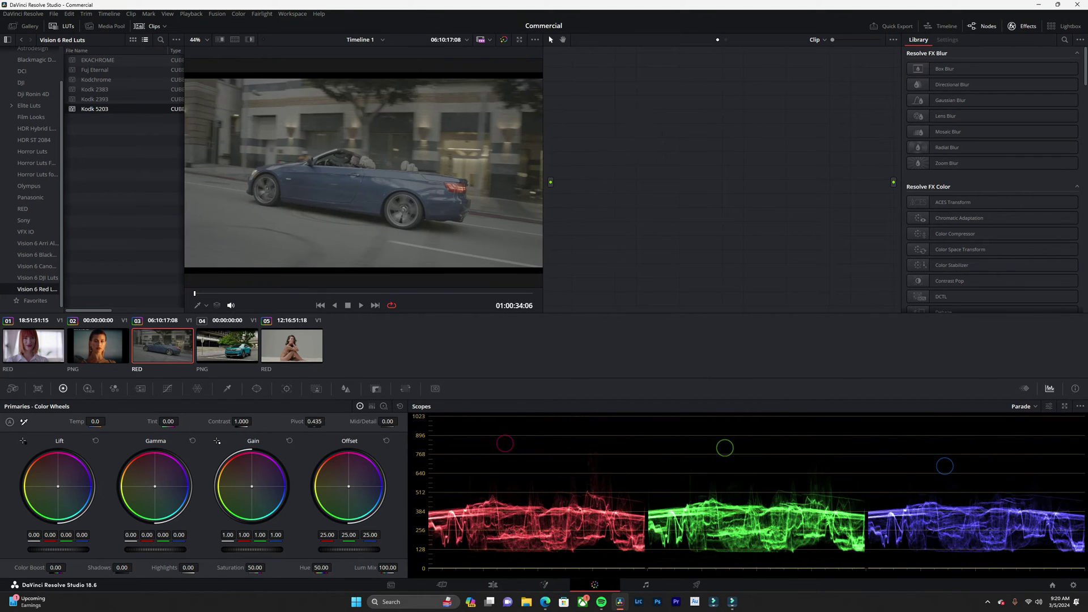
{"action": "left_click_drag", "start_coordinate": [387, 293], "coordinate": [415, 293]}
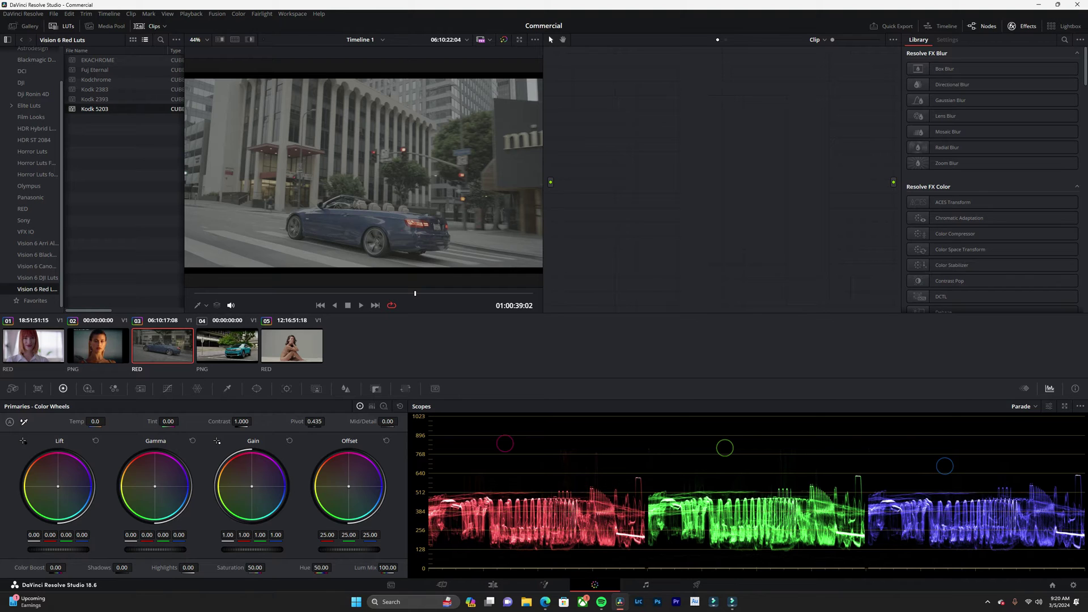
Review the Camera Raw settings of clip 03, then return to the primary color wheels
{"action": "left_click", "coordinate": [12, 389]}
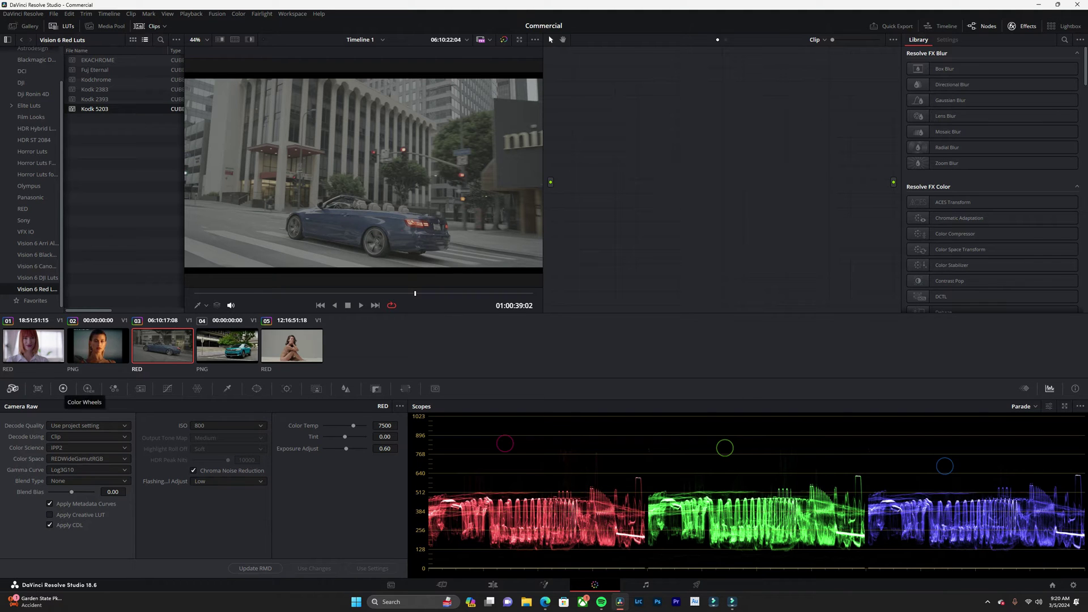
{"action": "left_click", "coordinate": [63, 388]}
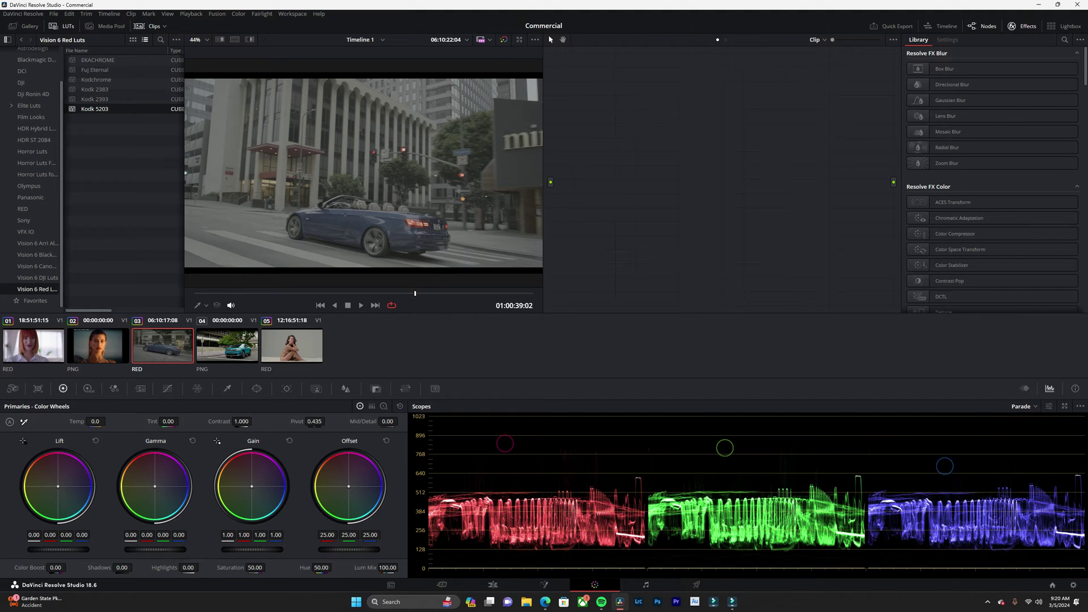
Widen the folder column of the LUT browser enough to read the full Vision 6 folder names
{"action": "left_click", "coordinate": [67, 277]}
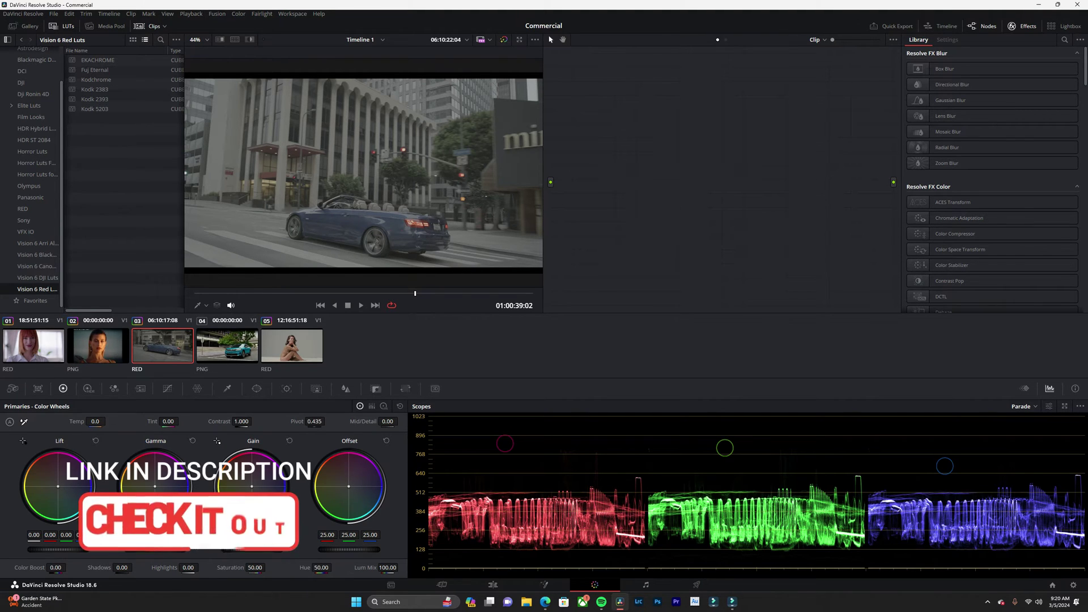
{"action": "left_click_drag", "start_coordinate": [64, 277], "coordinate": [106, 276]}
{"action": "scroll", "coordinate": [51, 170], "scroll_direction": "down", "scroll_amount": 1}
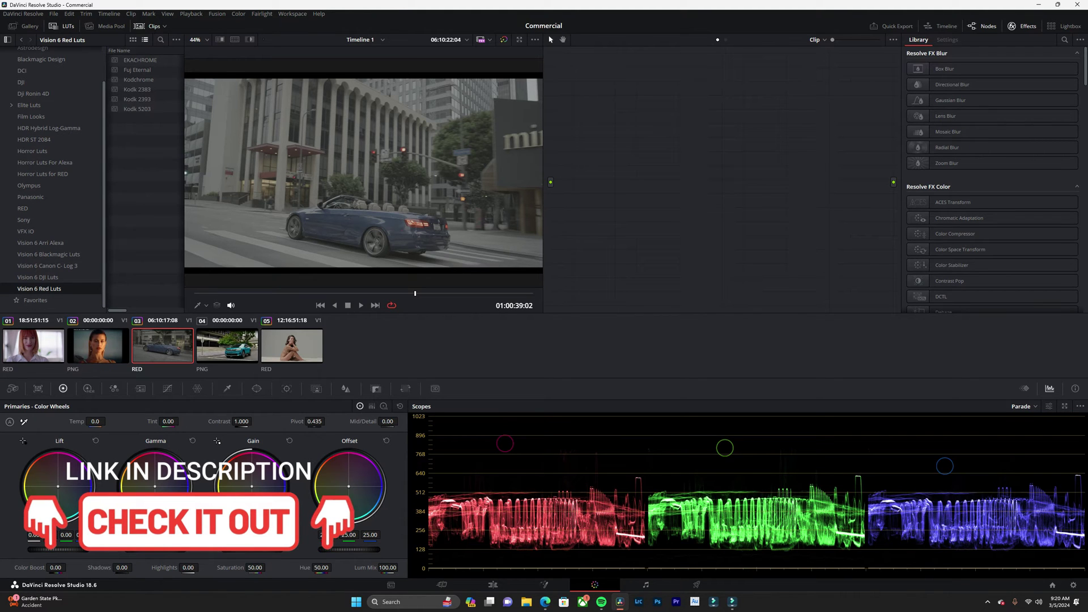
{"action": "left_click_drag", "start_coordinate": [106, 141], "coordinate": [80, 141]}
Create two serial nodes on clip 03 and apply the Kodk 5203 LUT from Vision 6 Red Luts to the second node
{"action": "key", "text": "alt+s"}
{"action": "key", "text": "alt+s"}
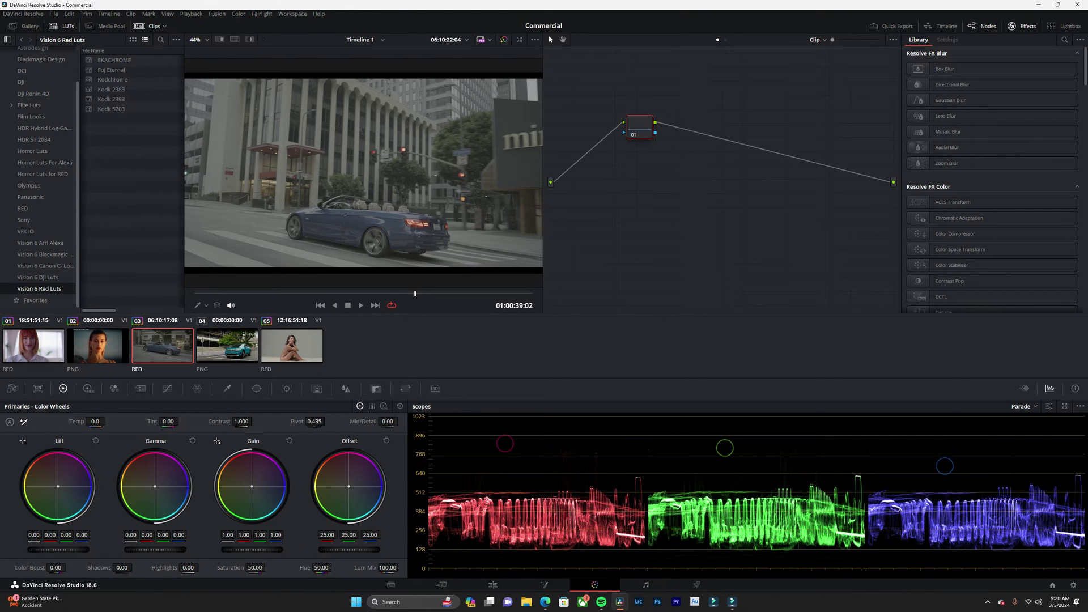
{"action": "left_click_drag", "start_coordinate": [681, 122], "coordinate": [770, 91]}
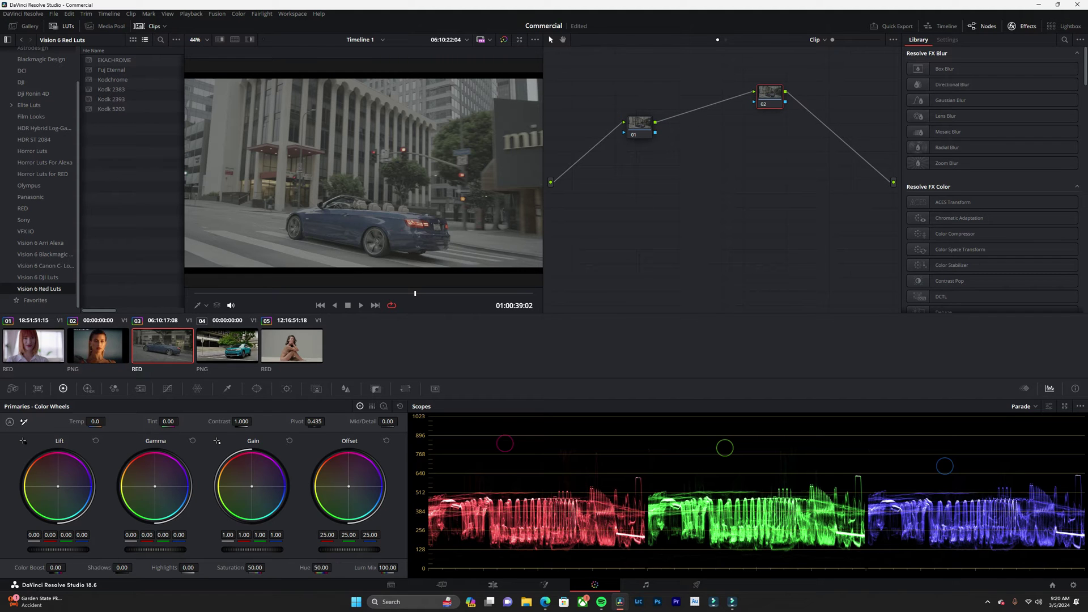
{"action": "double_click", "coordinate": [113, 109]}
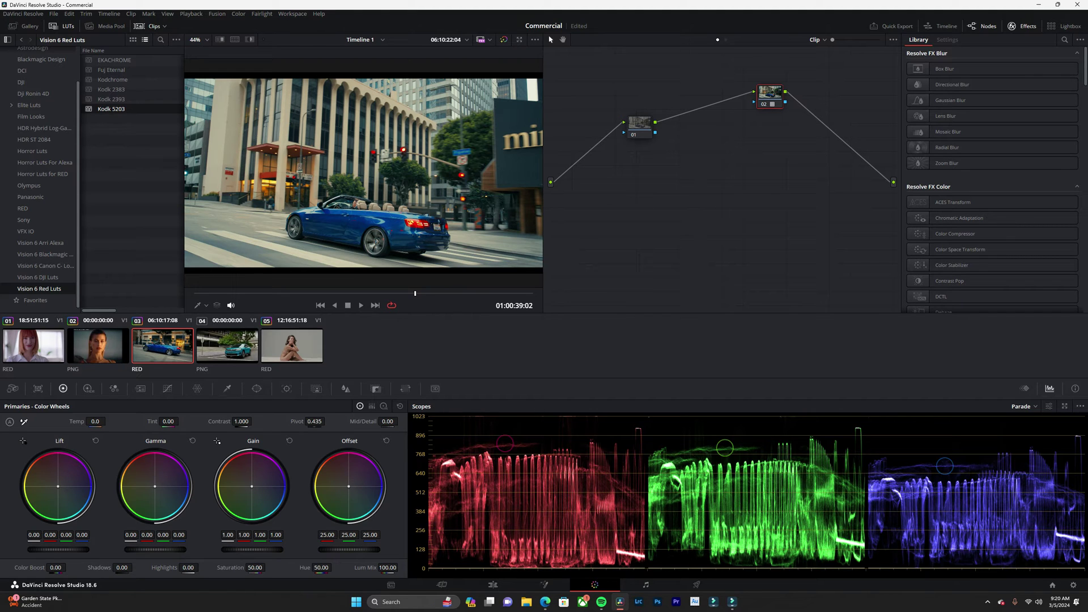
White-balance node 01 by sampling the white crosswalk area beside the blue convertible
{"action": "left_click_drag", "start_coordinate": [639, 123], "coordinate": [597, 113]}
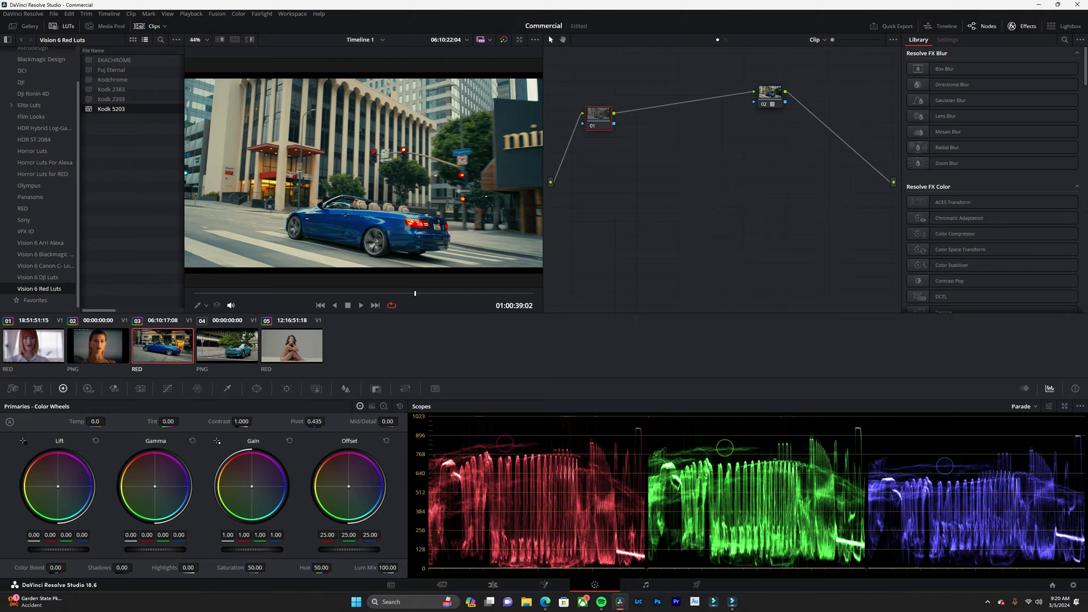
{"action": "mouse_move", "coordinate": [286, 234]}
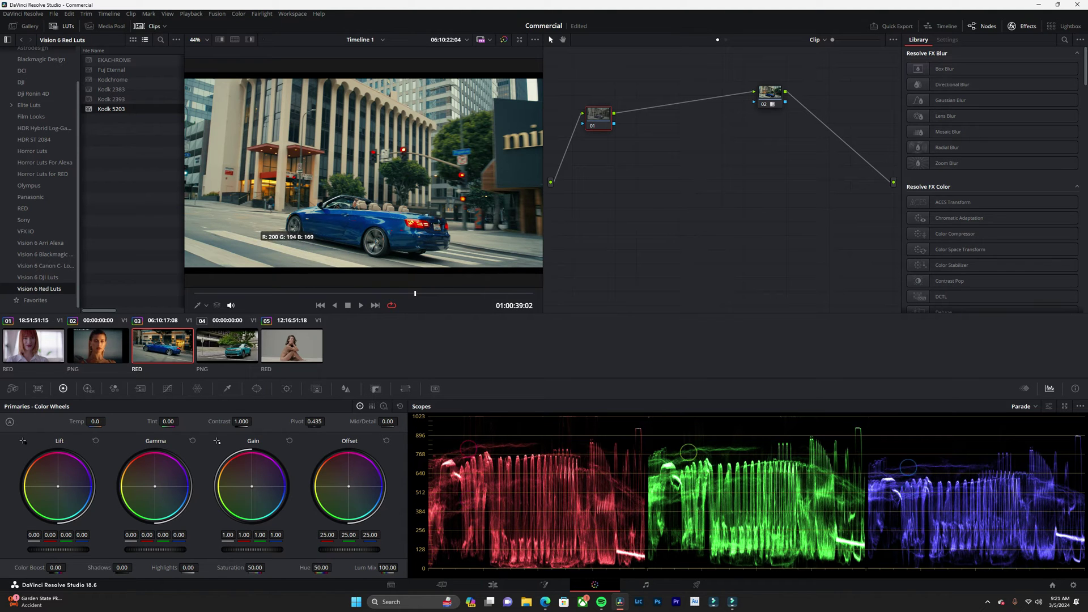
{"action": "left_click", "coordinate": [259, 230]}
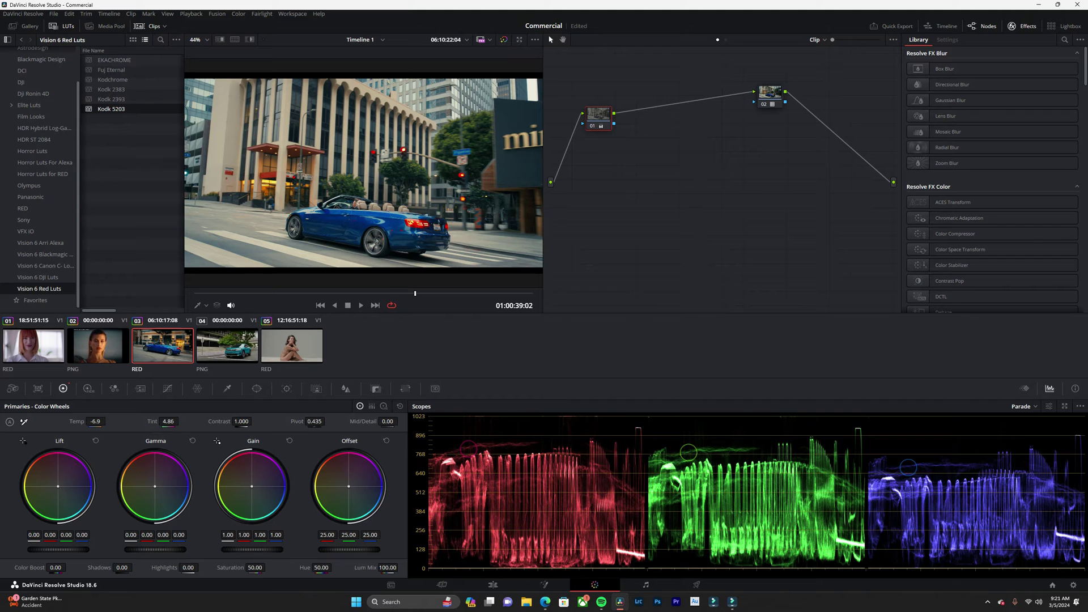
Add a serial node after node 01 and set its contrast to 1.114, pivot to 0.187 and lift to 0.01
{"action": "key", "text": "alt+s"}
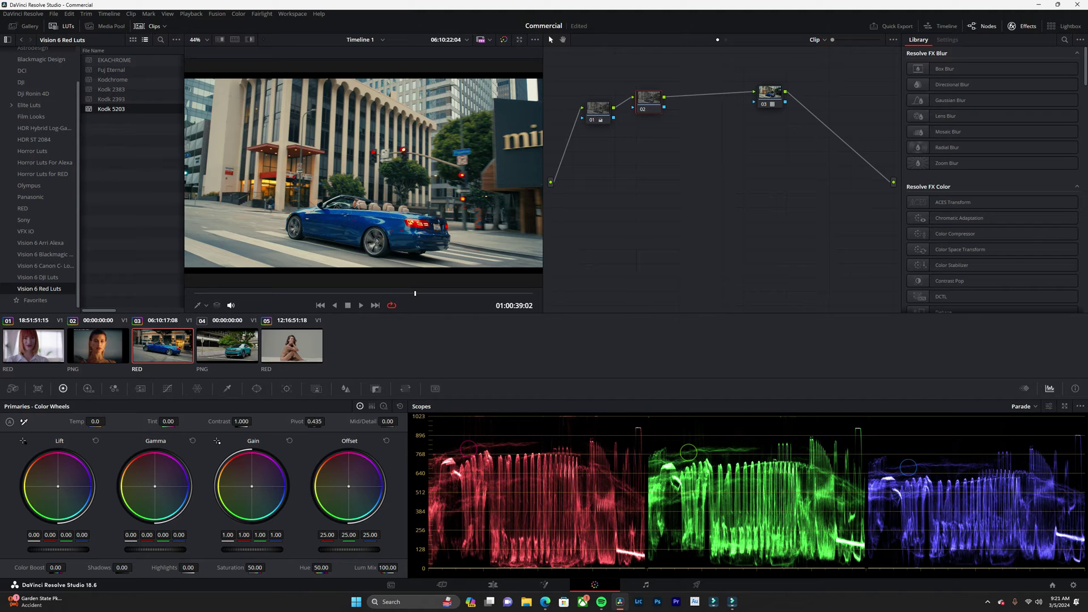
{"action": "left_click_drag", "start_coordinate": [242, 422], "coordinate": [328, 421]}
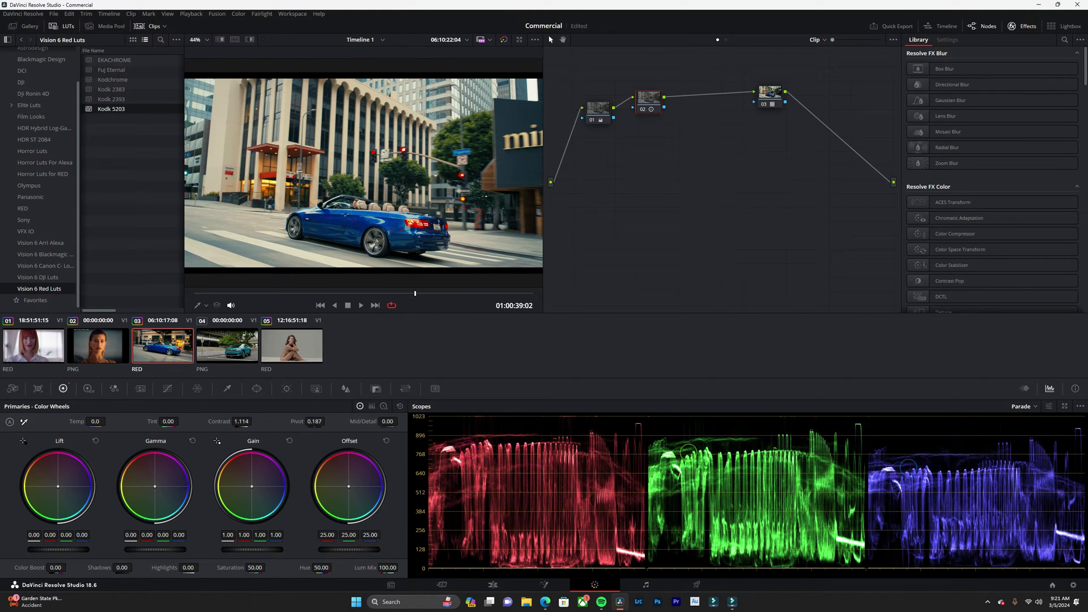
{"action": "left_click_drag", "start_coordinate": [58, 549], "coordinate": [61, 549]}
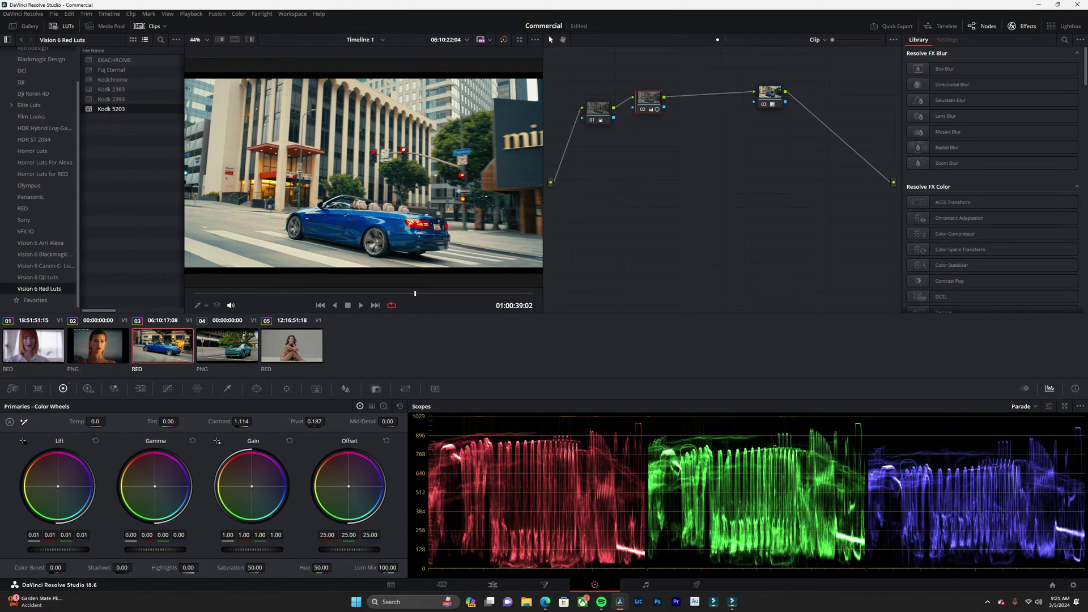
Move the LUT node further along the node graph and add a serial node between it and node 02
{"action": "left_click_drag", "start_coordinate": [770, 93], "coordinate": [815, 70]}
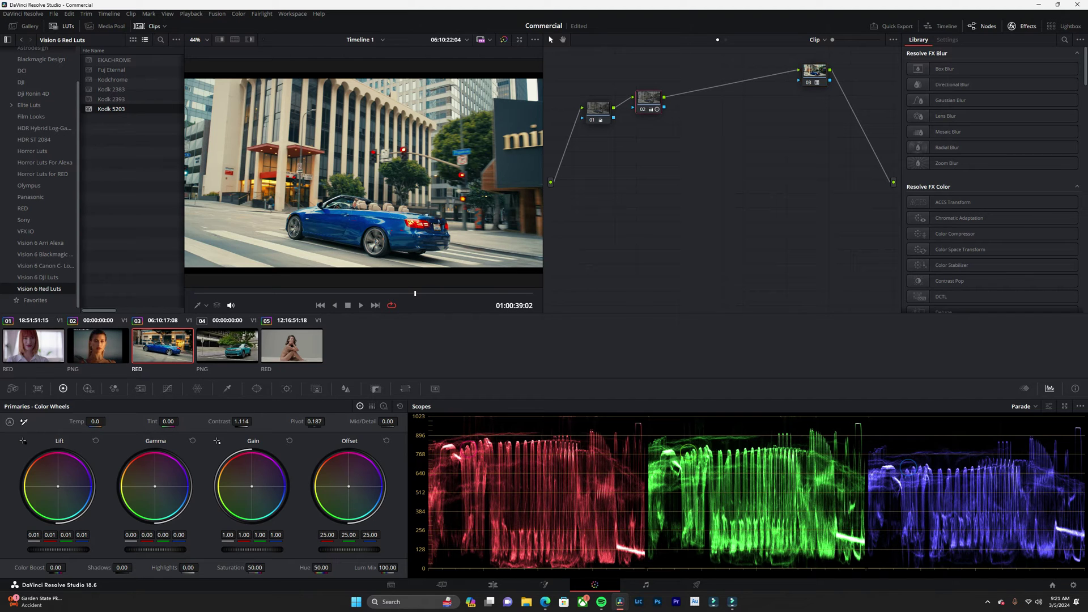
{"action": "key", "text": "shift+s"}
{"action": "left_click_drag", "start_coordinate": [692, 97], "coordinate": [700, 84]}
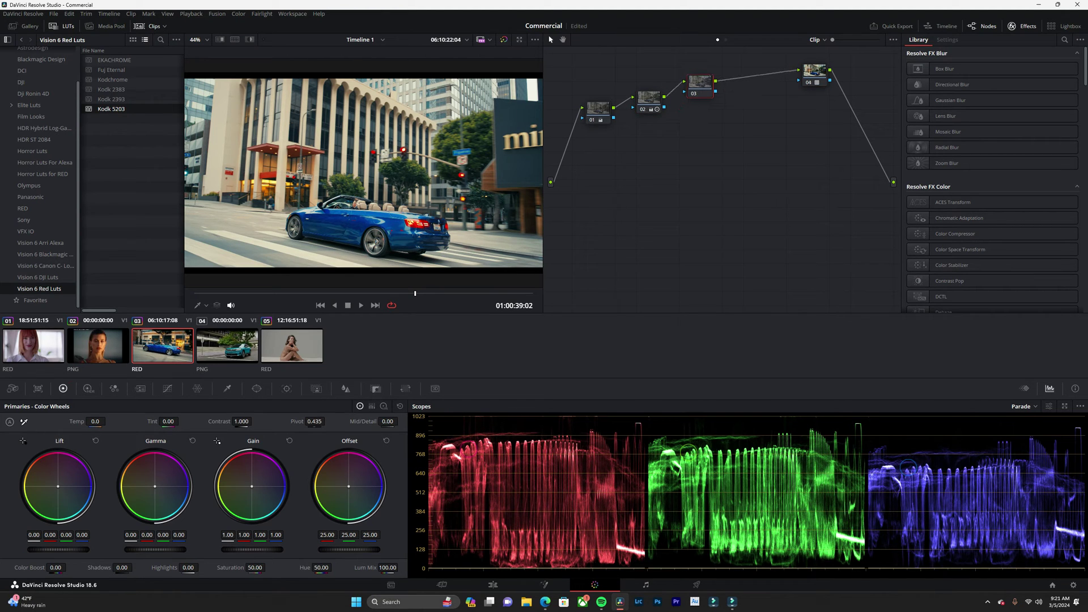
Sample the car's blue paint with the HSL Qualifier on node 03, with Highlight turned on in the viewer
{"action": "left_click", "coordinate": [228, 388]}
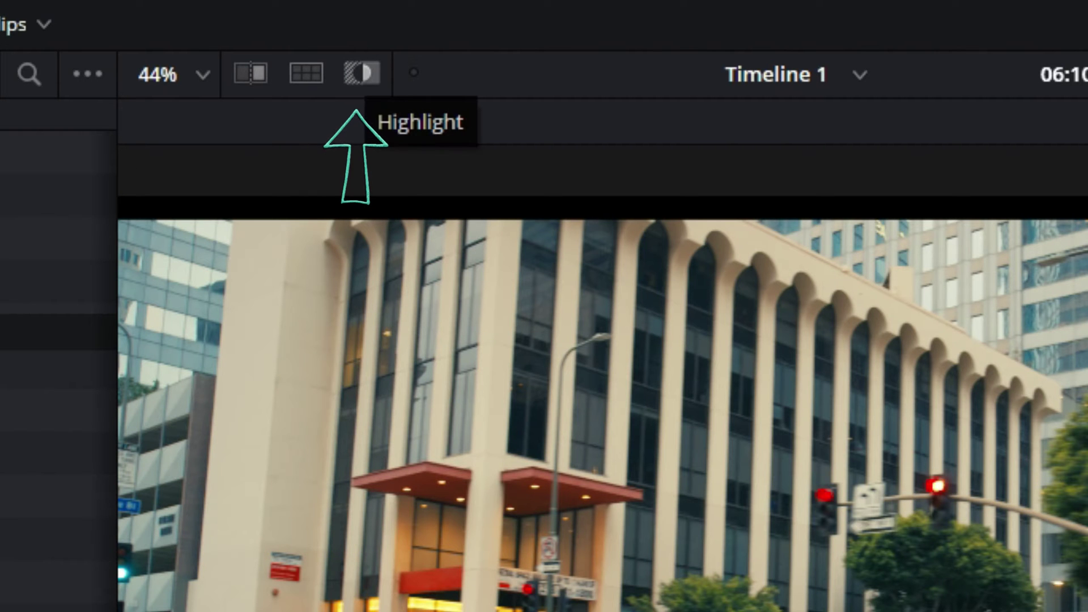
{"action": "left_click", "coordinate": [362, 73]}
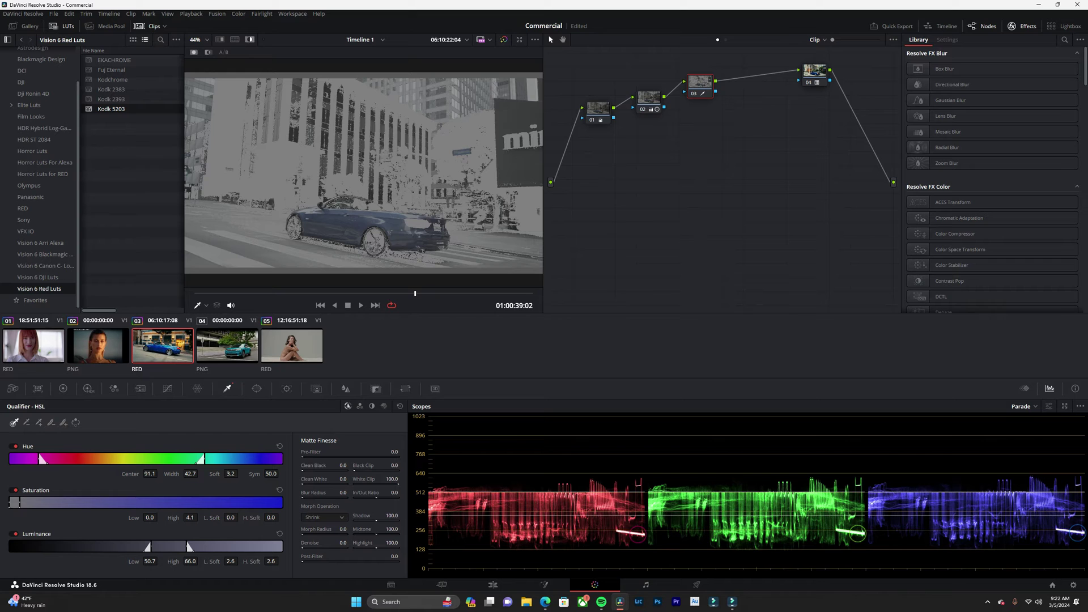
{"action": "left_click_drag", "start_coordinate": [543, 176], "coordinate": [641, 176]}
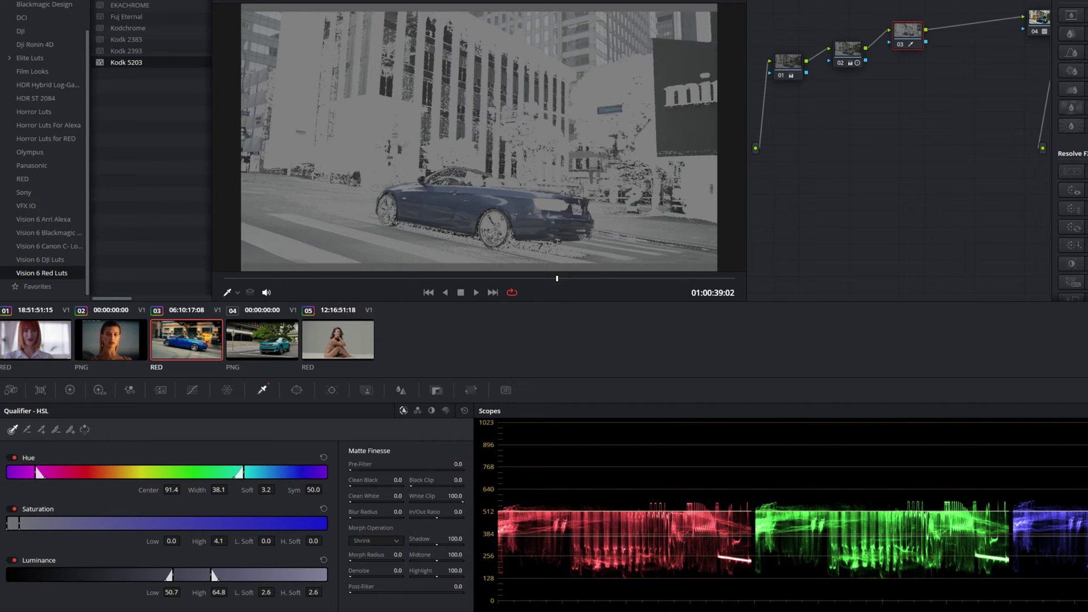
Refine the car's HSL key with hue center 85.2, width 38.6 and soft 3.7, and a saturation range of 0.3 to 3.3
{"action": "mouse_move", "coordinate": [172, 489]}
{"action": "left_mouse_down"}
{"action": "mouse_move", "coordinate": [162, 489]}
{"action": "mouse_move", "coordinate": [183, 489]}
{"action": "left_mouse_up"}
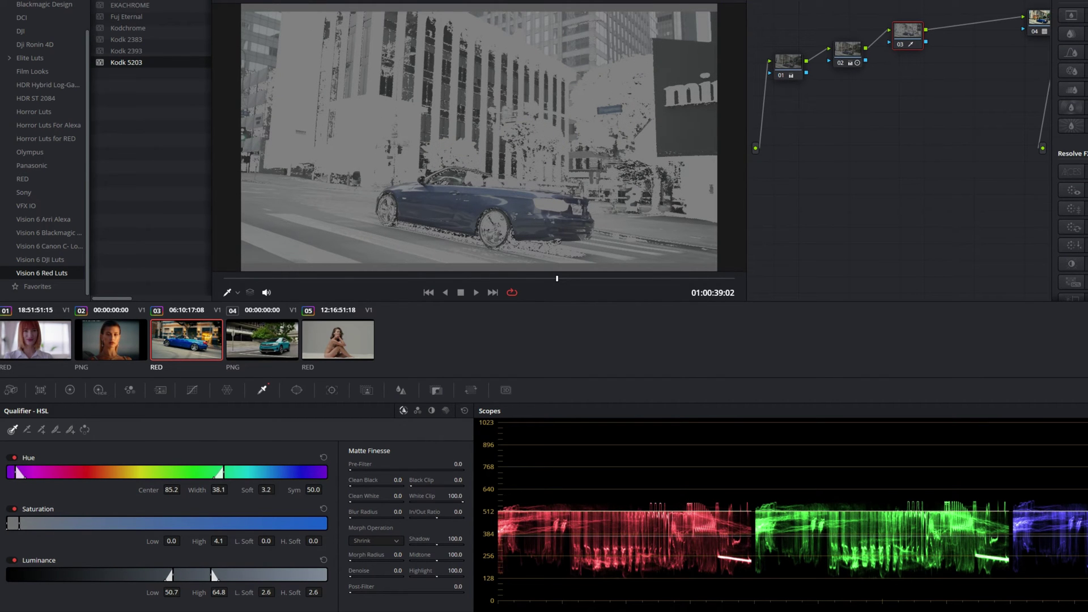
{"action": "left_click_drag", "start_coordinate": [219, 490], "coordinate": [278, 489]}
{"action": "left_click_drag", "start_coordinate": [183, 542], "coordinate": [183, 541]}
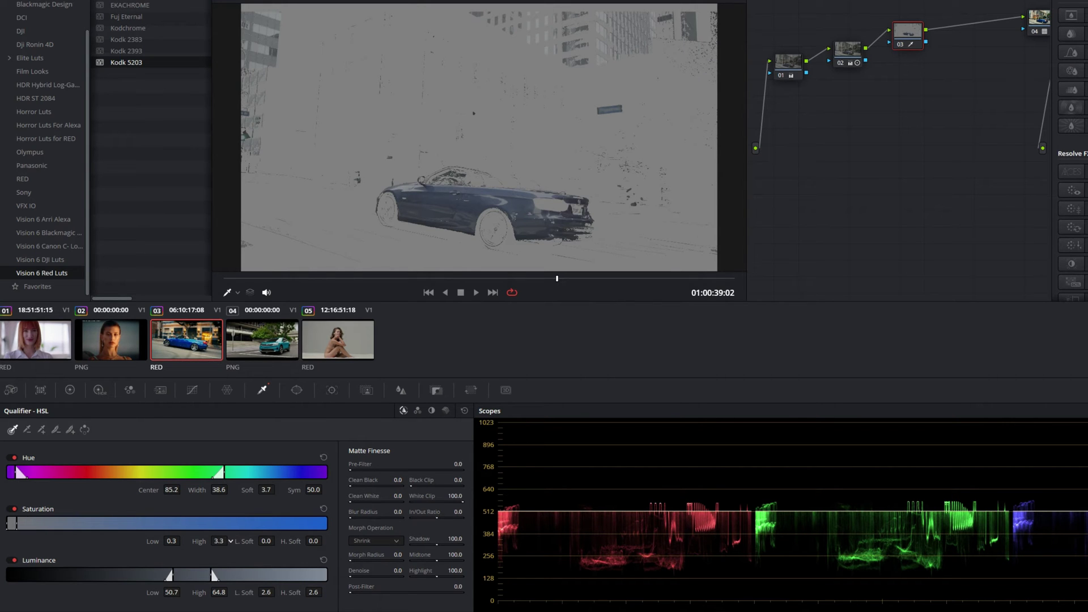
{"action": "left_click_drag", "start_coordinate": [219, 541], "coordinate": [277, 541]}
{"action": "left_click_drag", "start_coordinate": [172, 592], "coordinate": [277, 592]}
Add a circle window around the convertible on node 03, with size about 41.5, aspect 79.8, pan 50.3, tilt 46.4 and softness 4.75
{"action": "left_click", "coordinate": [296, 390]}
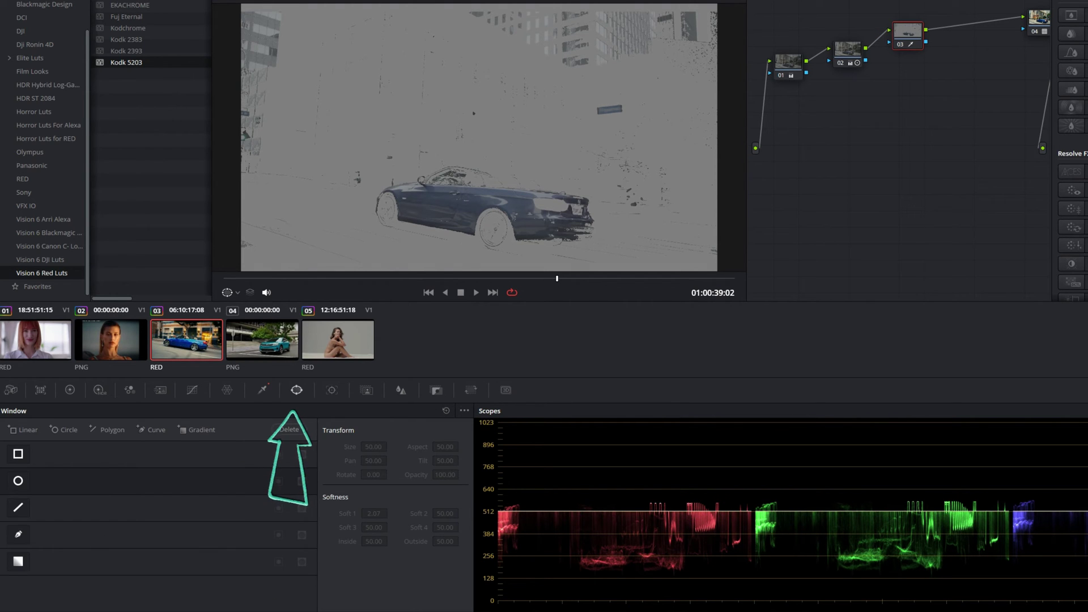
{"action": "left_click", "coordinate": [19, 482]}
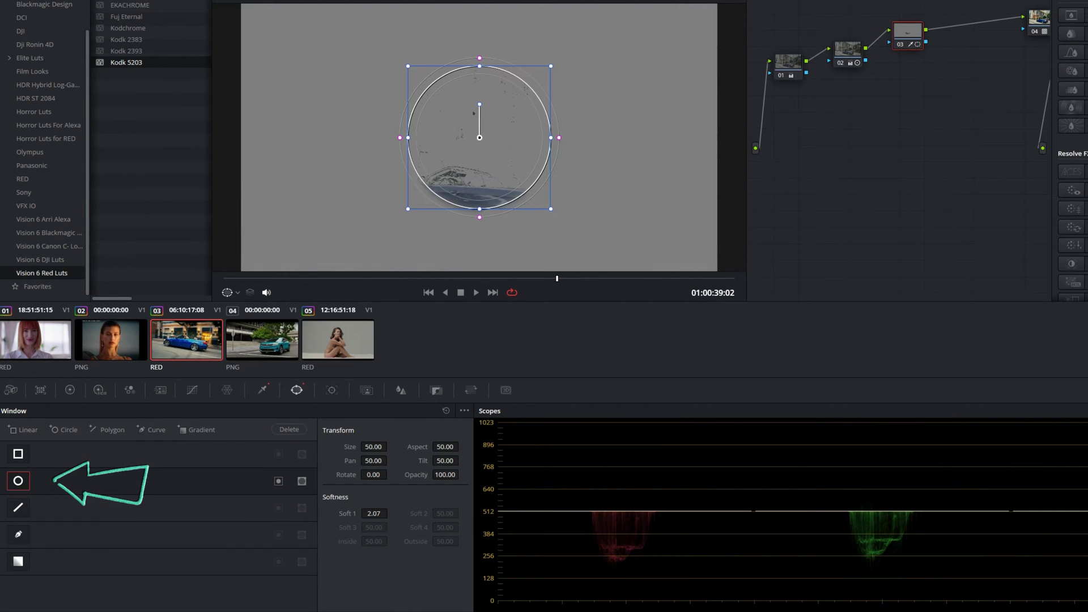
{"action": "left_click_drag", "start_coordinate": [479, 137], "coordinate": [440, 185]}
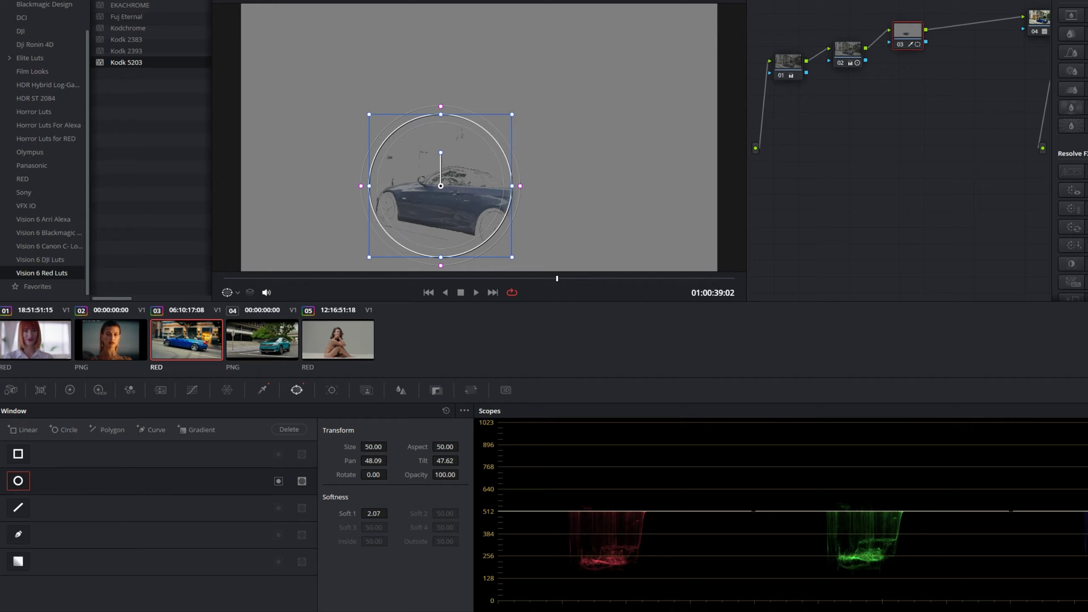
{"action": "left_click_drag", "start_coordinate": [511, 185], "coordinate": [608, 185]}
{"action": "left_click_drag", "start_coordinate": [440, 186], "coordinate": [483, 200]}
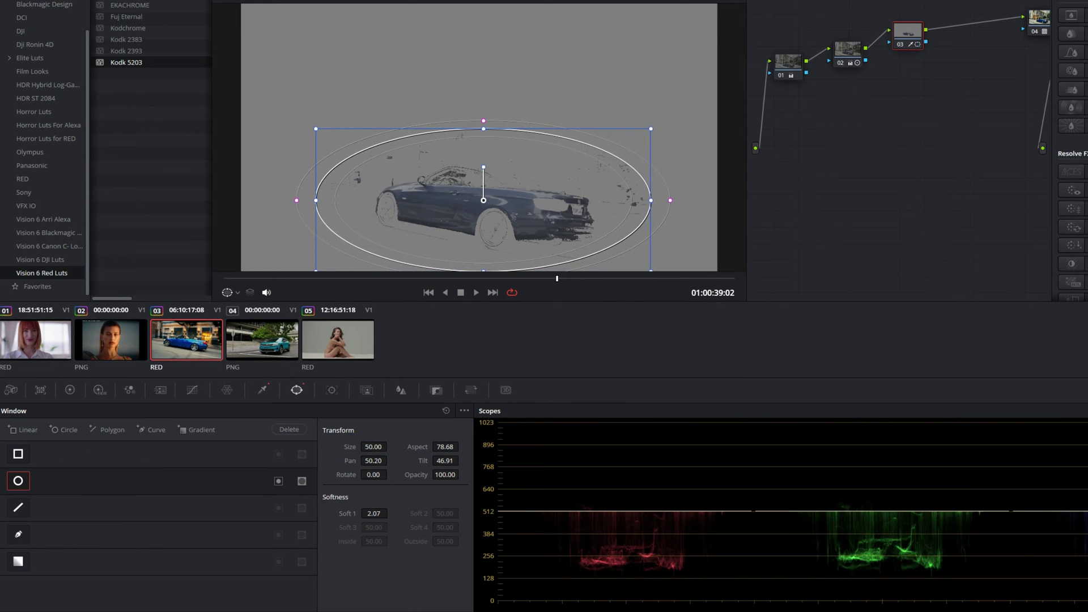
{"action": "left_click_drag", "start_coordinate": [483, 129], "coordinate": [483, 151]}
{"action": "left_click_drag", "start_coordinate": [483, 200], "coordinate": [484, 203]}
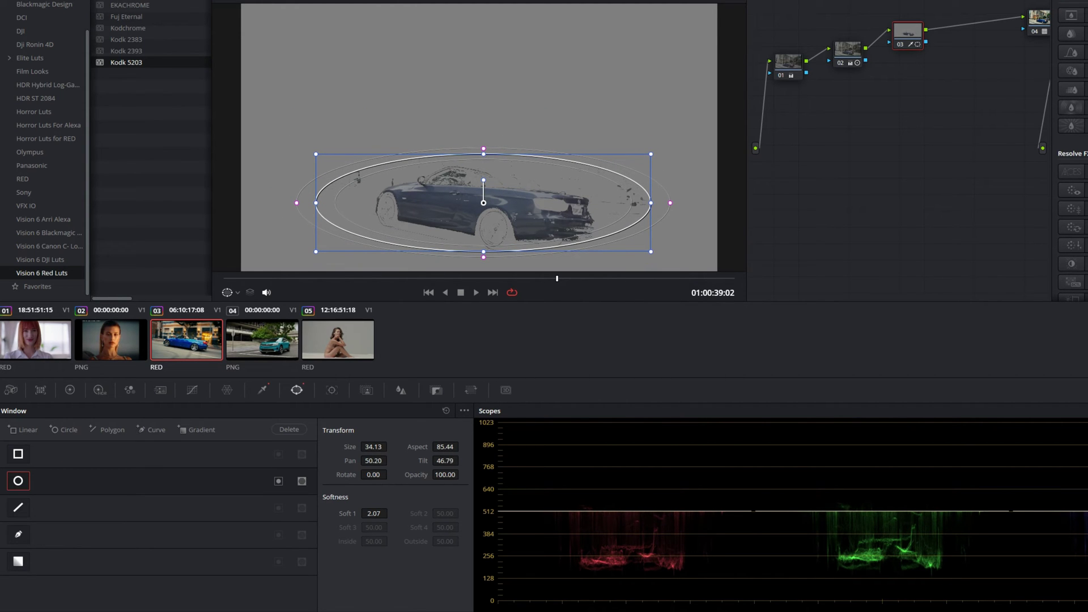
{"action": "left_click_drag", "start_coordinate": [652, 203], "coordinate": [630, 203]}
{"action": "left_click_drag", "start_coordinate": [483, 203], "coordinate": [486, 210]}
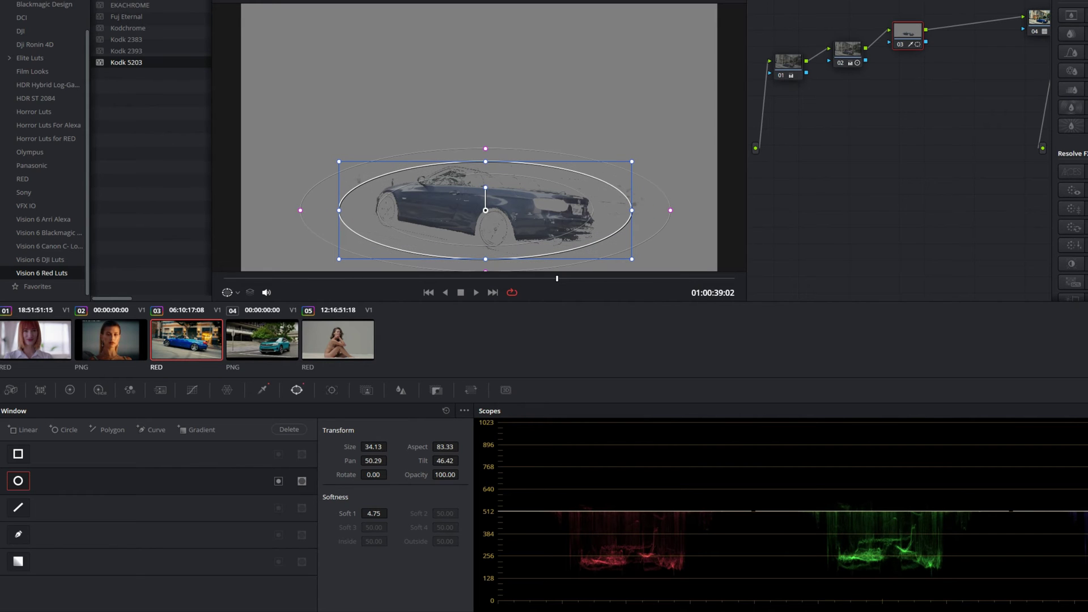
{"action": "left_click_drag", "start_coordinate": [486, 161], "coordinate": [486, 152]}
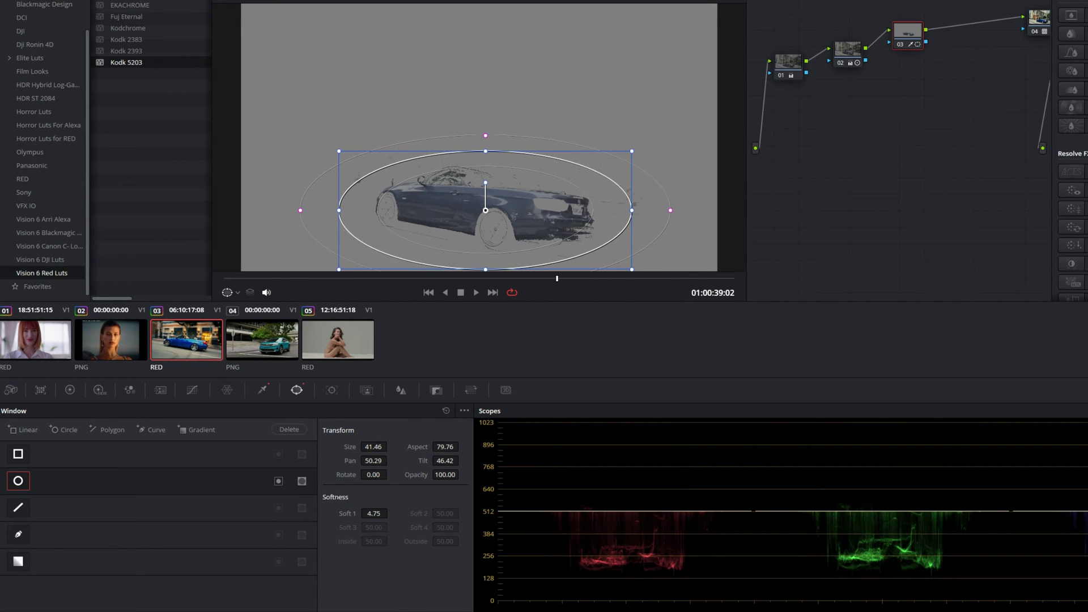
Tighten the circle window around the convertible to size 35.45, aspect 82.69, pan 50.35 and tilt 46.63
{"action": "scroll", "coordinate": [480, 138], "scroll_direction": "down", "scroll_amount": 1}
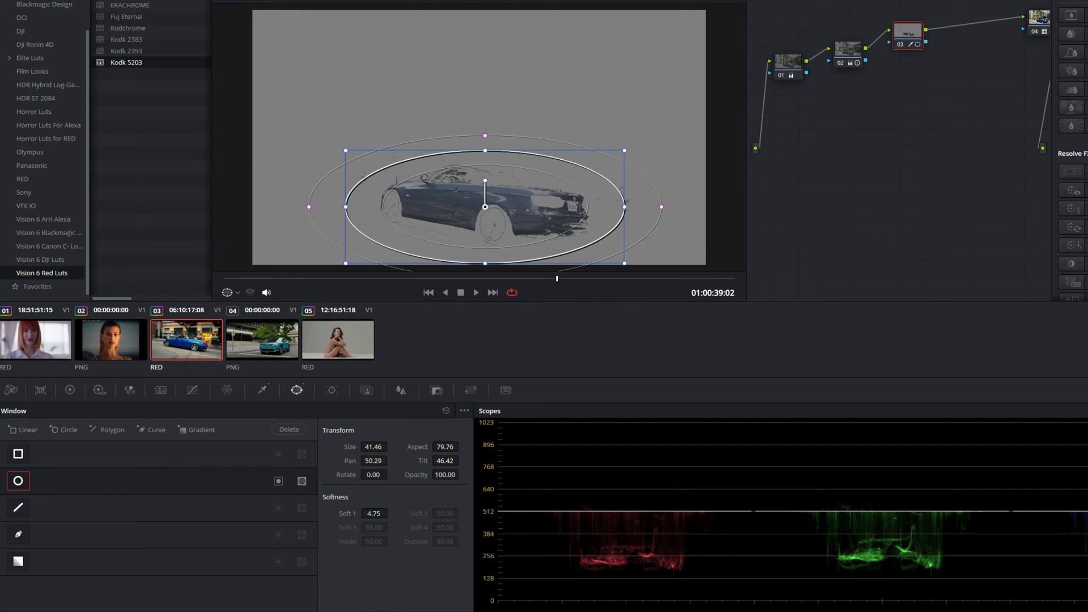
{"action": "left_click_drag", "start_coordinate": [485, 151], "coordinate": [485, 158]}
{"action": "left_click_drag", "start_coordinate": [485, 206], "coordinate": [486, 203]}
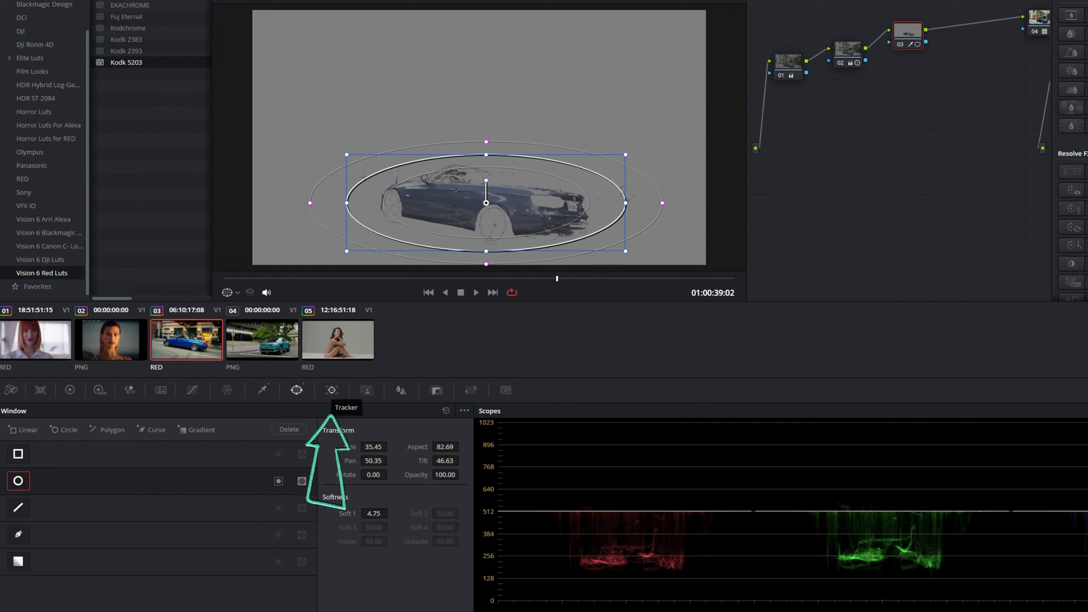
Track the circle window forward and reverse through the clip and play back the track to check it
{"action": "left_click", "coordinate": [332, 390]}
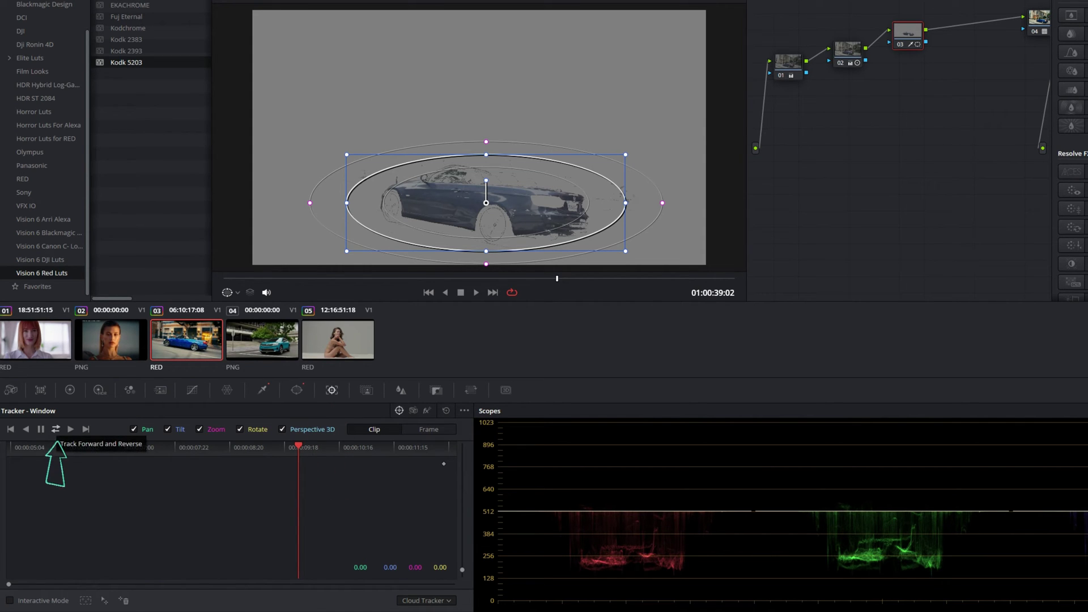
{"action": "left_click", "coordinate": [55, 429]}
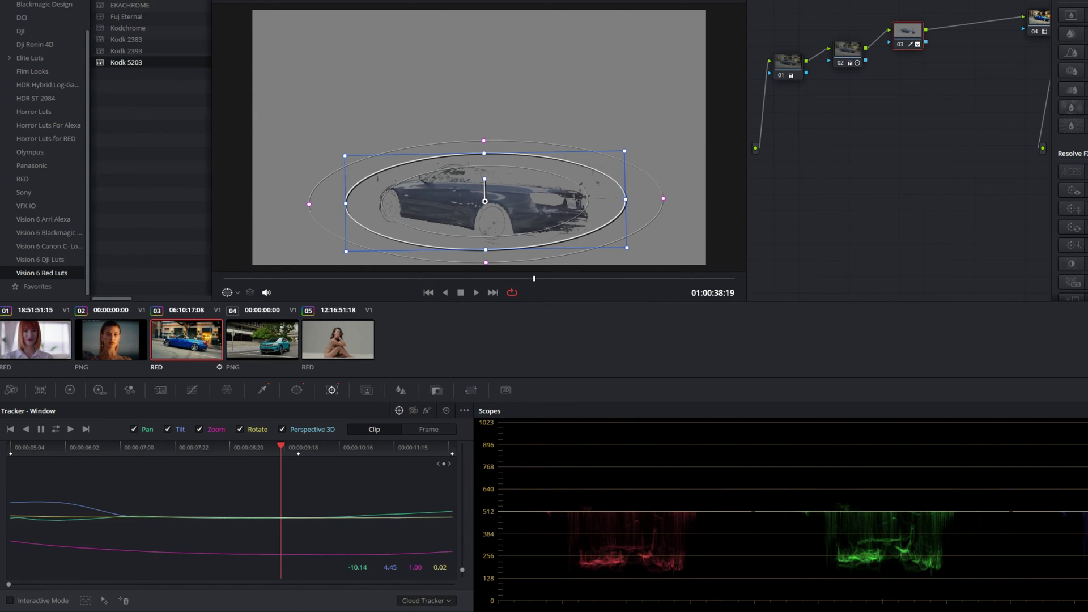
{"action": "key", "text": "space"}
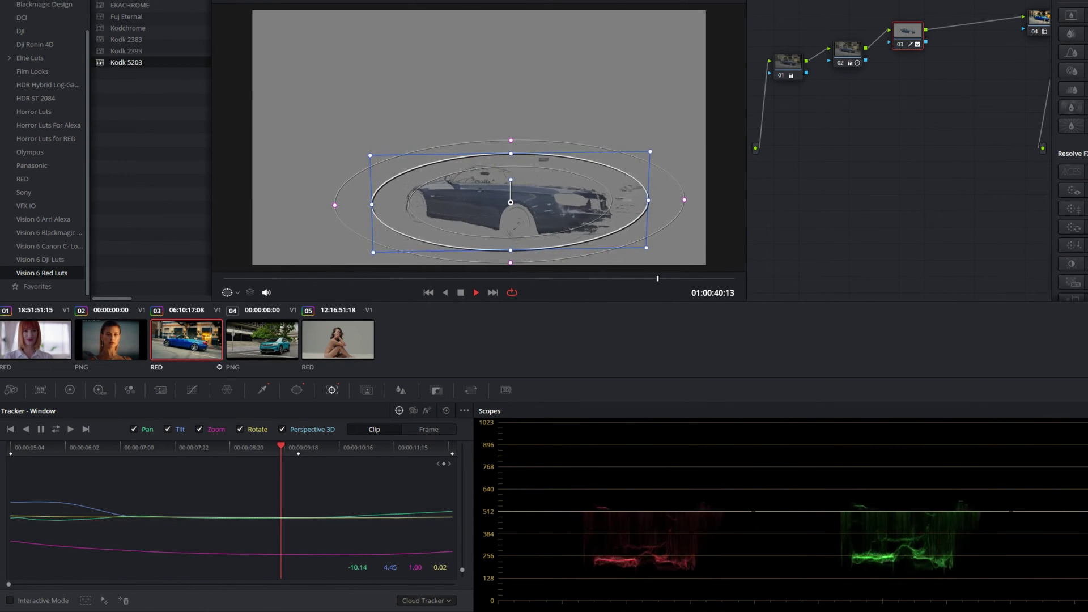
{"action": "key", "text": "space"}
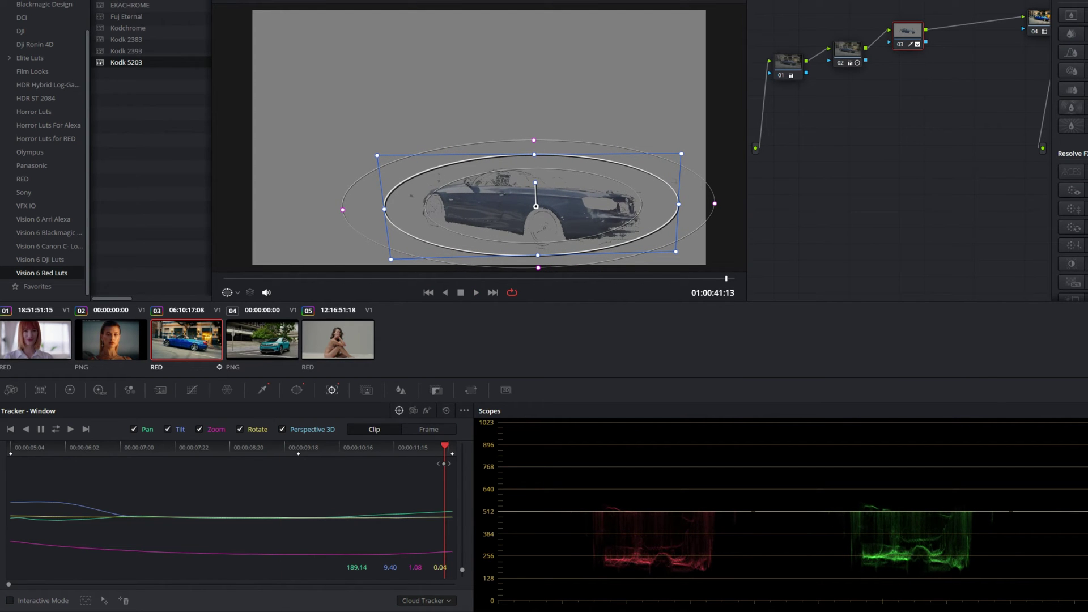
Refine the car's HSL key with hue center 100 and width 26.8, saturation 0.1 to 6.4, and luminance 49.3 to 61.8 with low soft 7.7
{"action": "left_click", "coordinate": [263, 390]}
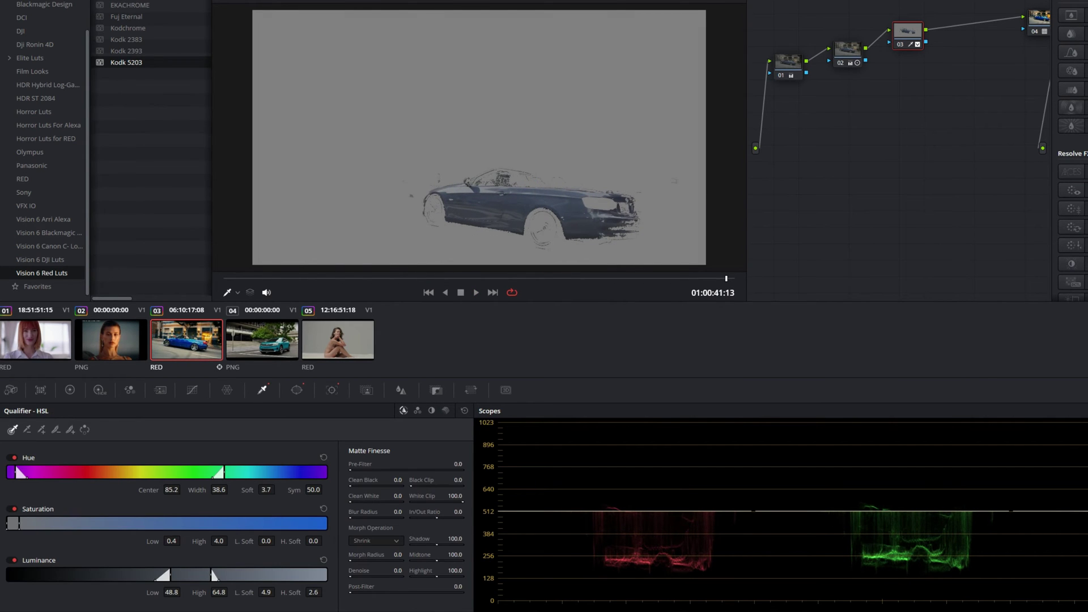
{"action": "left_click_drag", "start_coordinate": [171, 490], "coordinate": [206, 490]}
{"action": "scroll", "coordinate": [476, 142], "scroll_direction": "down", "scroll_amount": 5}
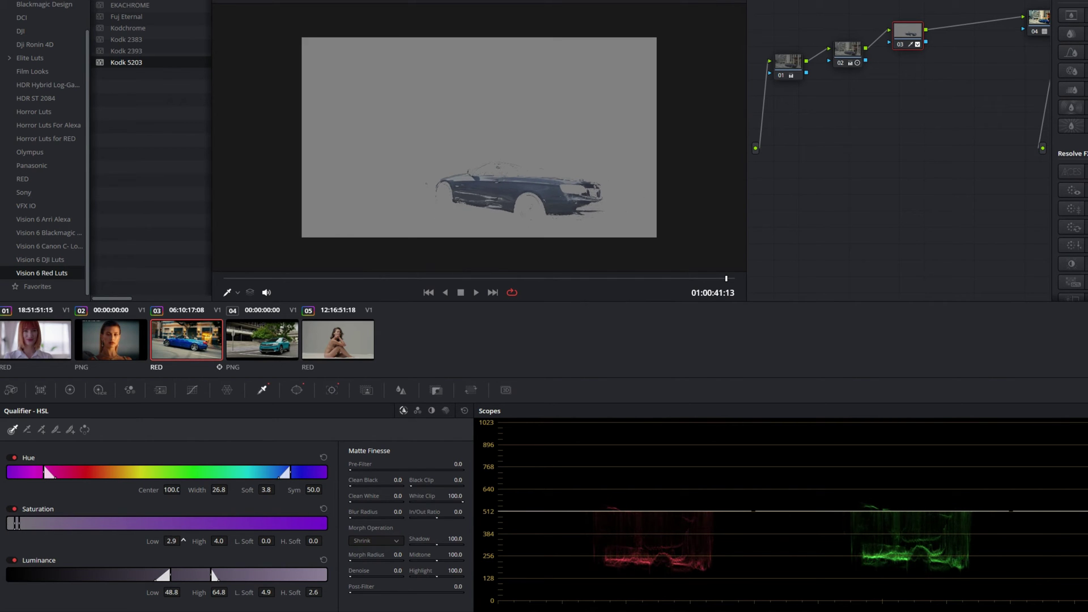
{"action": "left_click_drag", "start_coordinate": [170, 540], "coordinate": [220, 541]}
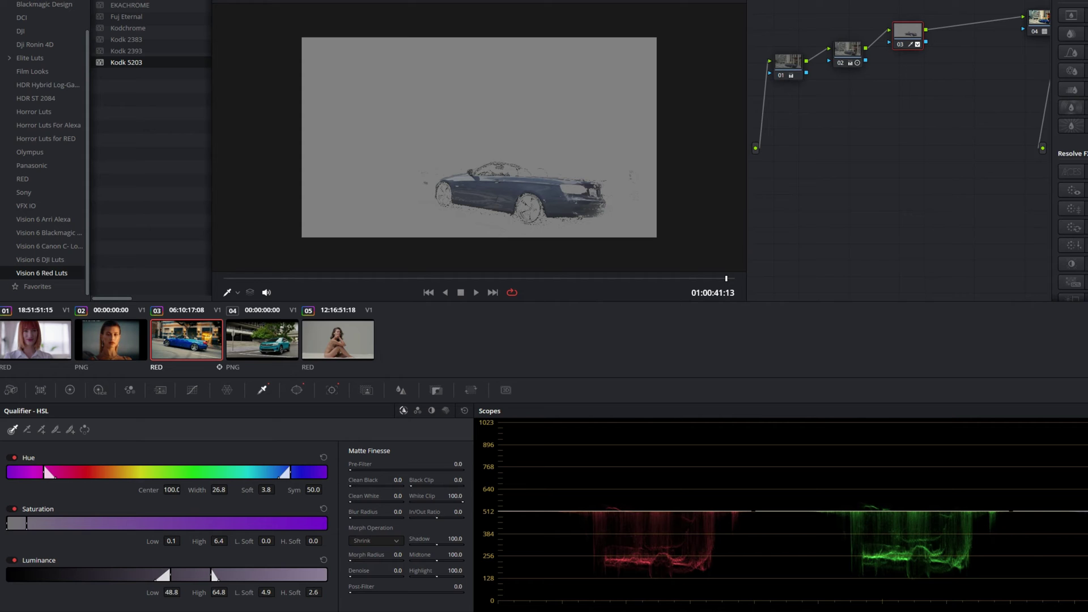
{"action": "left_click_drag", "start_coordinate": [171, 592], "coordinate": [266, 592]}
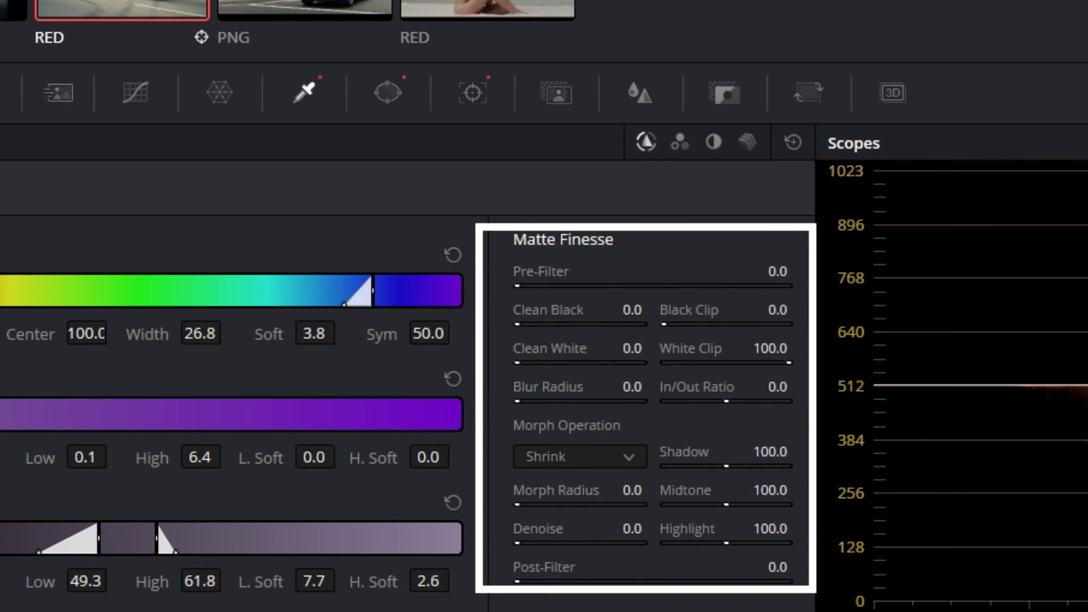
Clean the matte with blur radius 12.6 and clean black 18.8, raise the luminance high to 67.5, and turn off Highlight
{"action": "mouse_move", "coordinate": [632, 387]}
{"action": "left_mouse_down"}
{"action": "mouse_move", "coordinate": [669, 387]}
{"action": "mouse_move", "coordinate": [619, 387]}
{"action": "mouse_move", "coordinate": [628, 387]}
{"action": "left_mouse_up"}
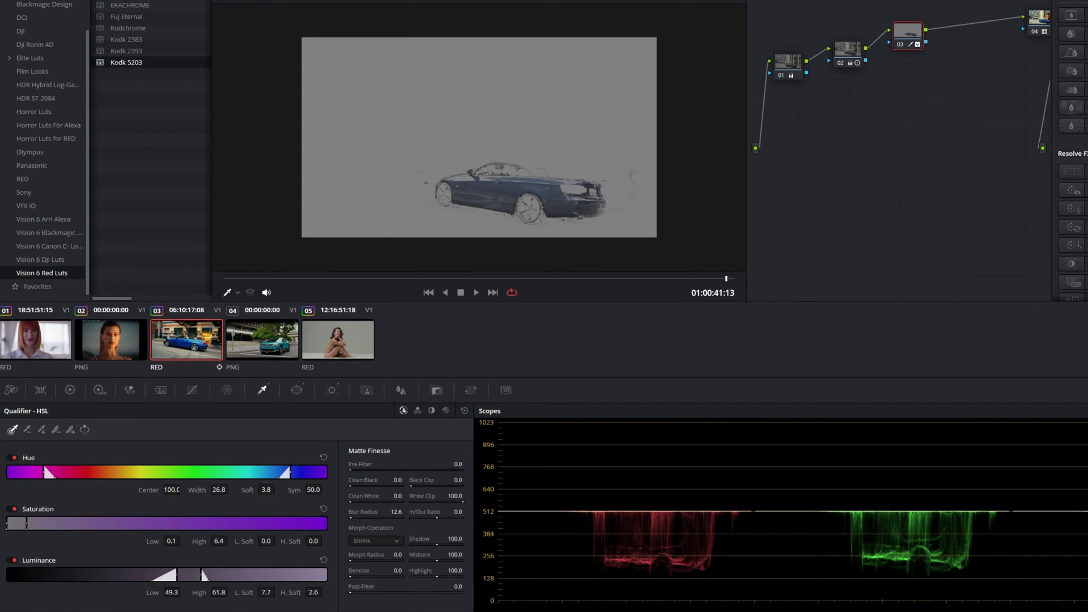
{"action": "left_click_drag", "start_coordinate": [398, 496], "coordinate": [503, 480]}
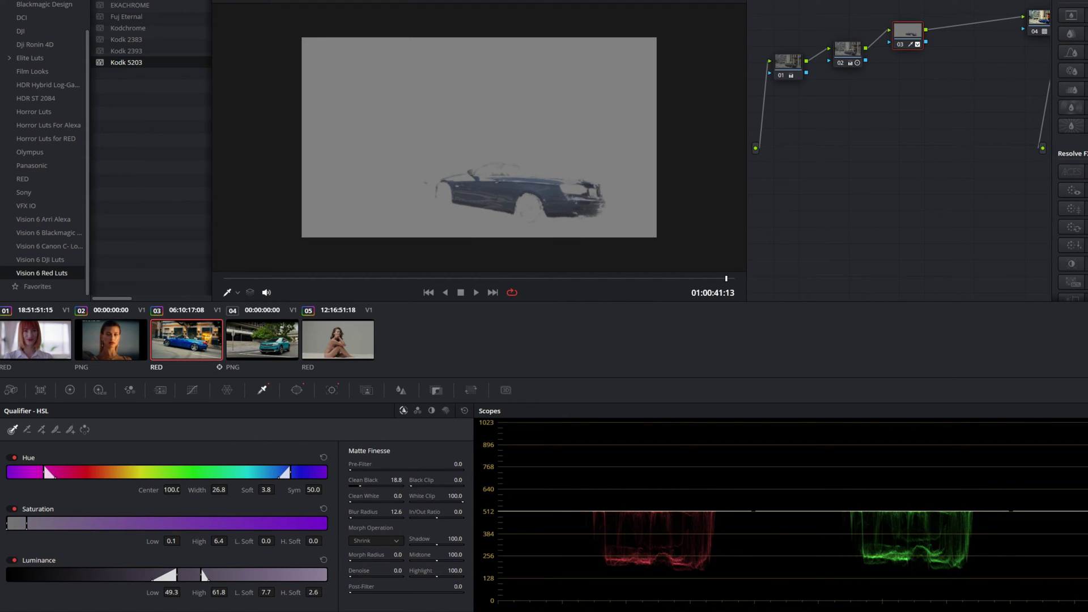
{"action": "left_click_drag", "start_coordinate": [204, 575], "coordinate": [231, 591]}
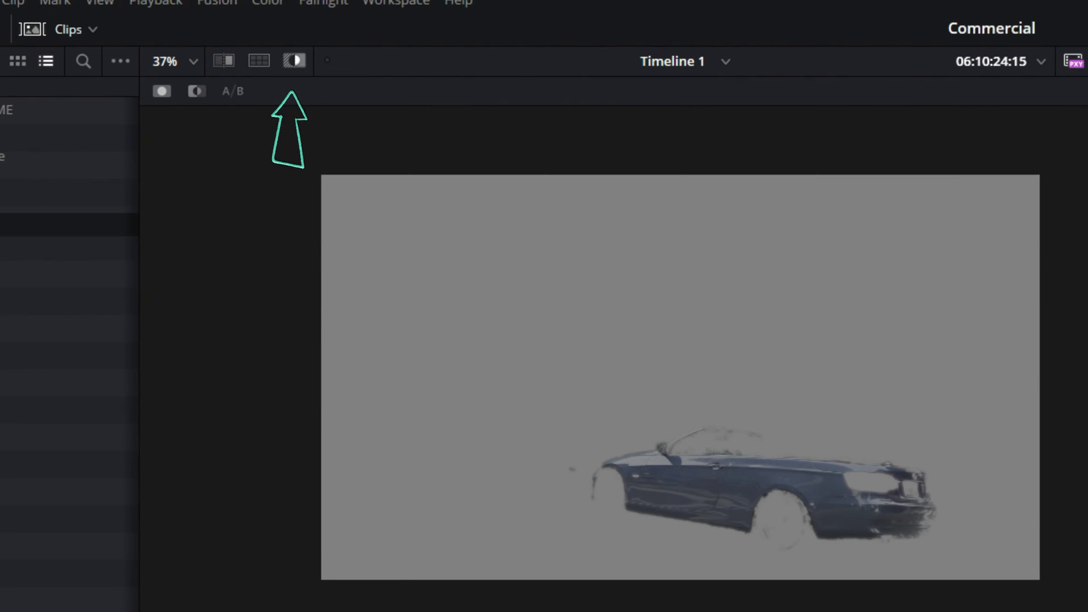
{"action": "key", "text": "shift+h"}
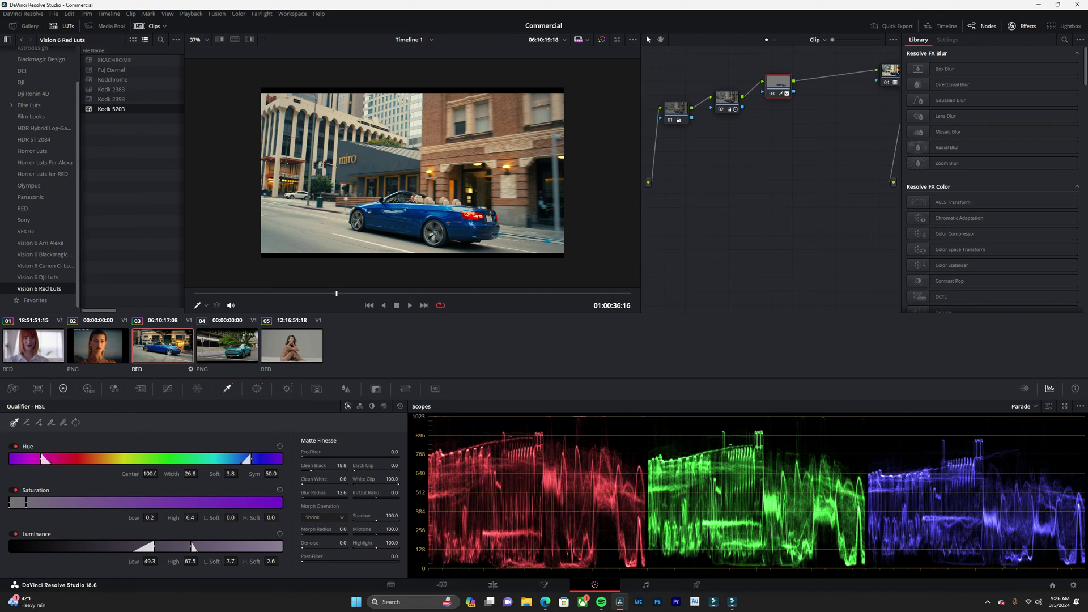
Try recoloring the keyed car in the primaries with hue 13.80, then hue 53.20 with saturation 0 and 44.20
{"action": "left_click", "coordinate": [63, 388]}
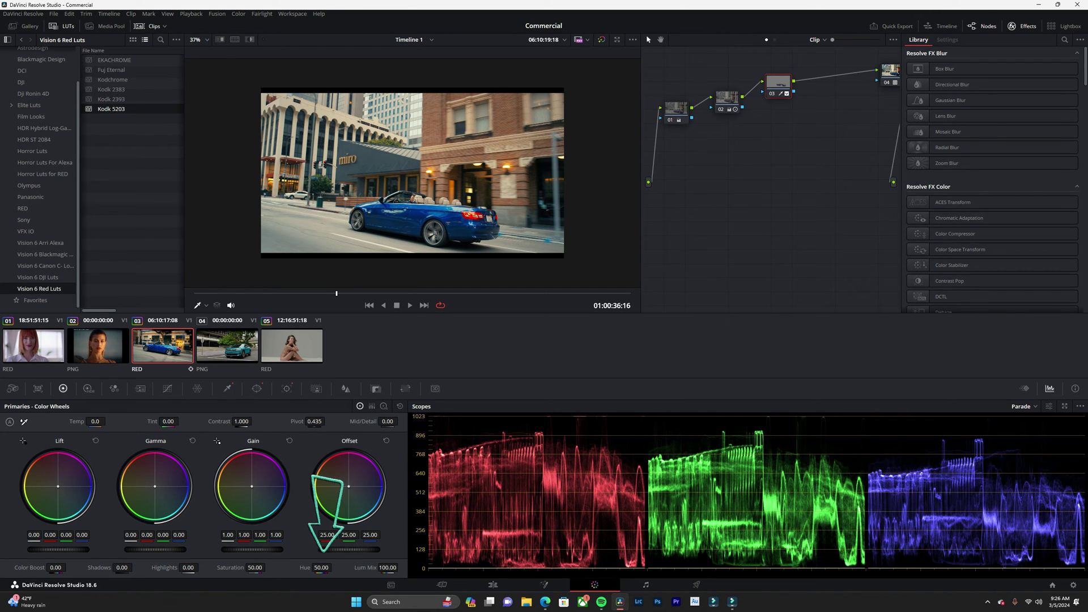
{"action": "left_click_drag", "start_coordinate": [322, 567], "coordinate": [225, 567]}
{"action": "scroll", "coordinate": [413, 172], "scroll_direction": "up", "scroll_amount": 6}
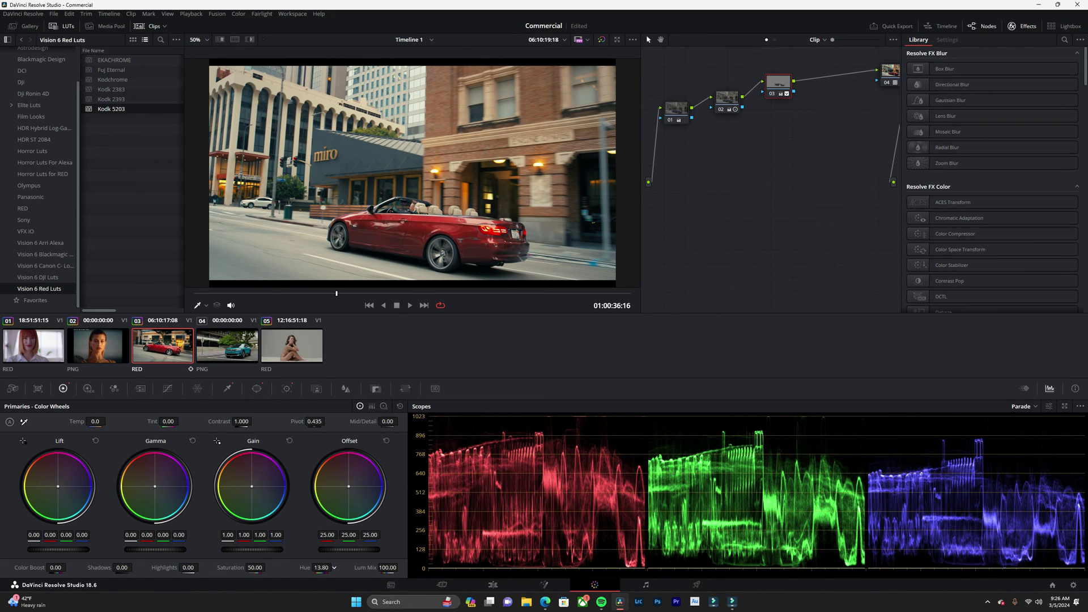
{"action": "left_click_drag", "start_coordinate": [334, 567], "coordinate": [252, 567]}
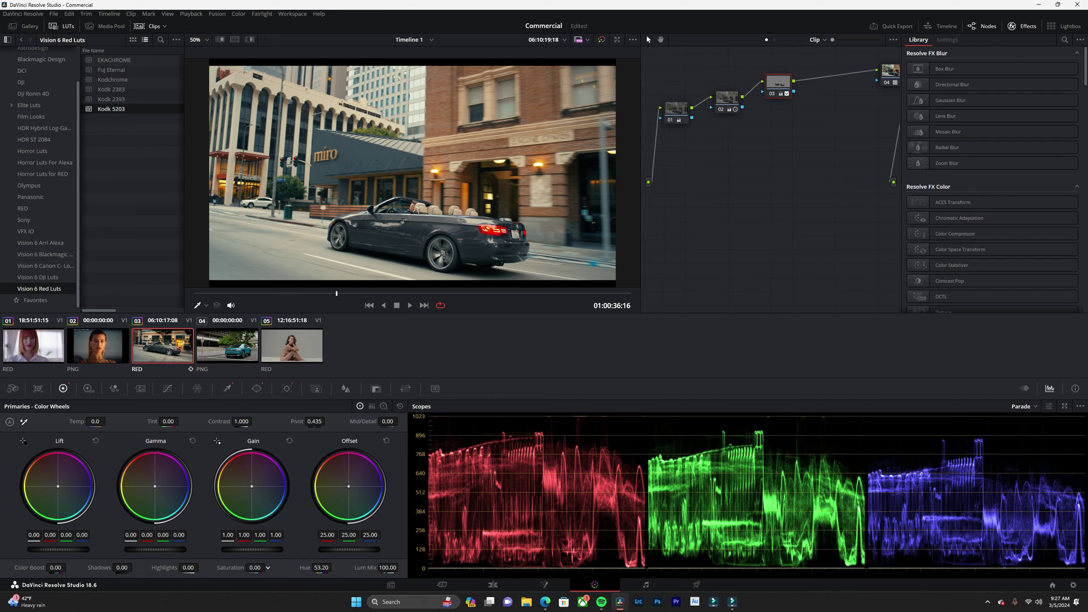
{"action": "scroll", "coordinate": [268, 567], "scroll_direction": "up", "scroll_amount": 5}
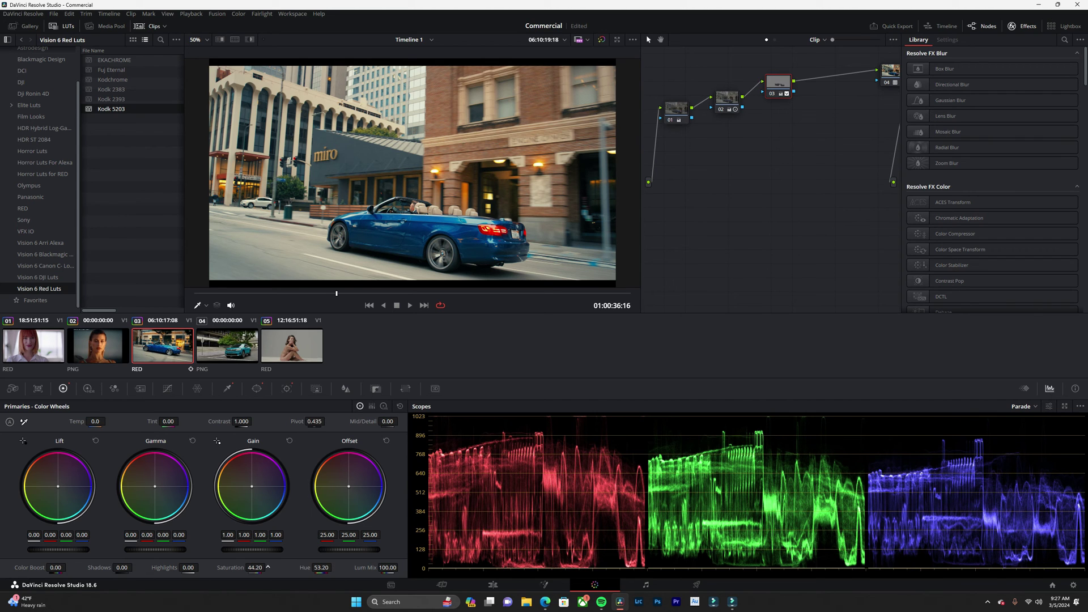
Try an offset of 20.30 on the car, reset the offset, and shift the hue to 80.60 for green paint
{"action": "left_click_drag", "start_coordinate": [349, 549], "coordinate": [337, 549]}
{"action": "scroll", "coordinate": [349, 549], "scroll_direction": "up", "scroll_amount": 1}
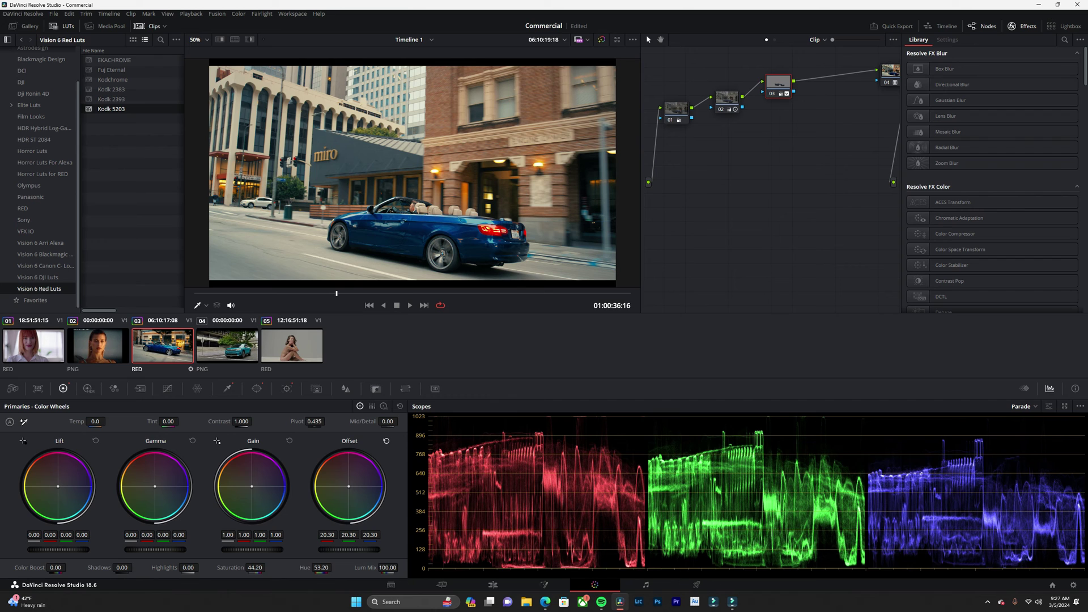
{"action": "left_click", "coordinate": [386, 440]}
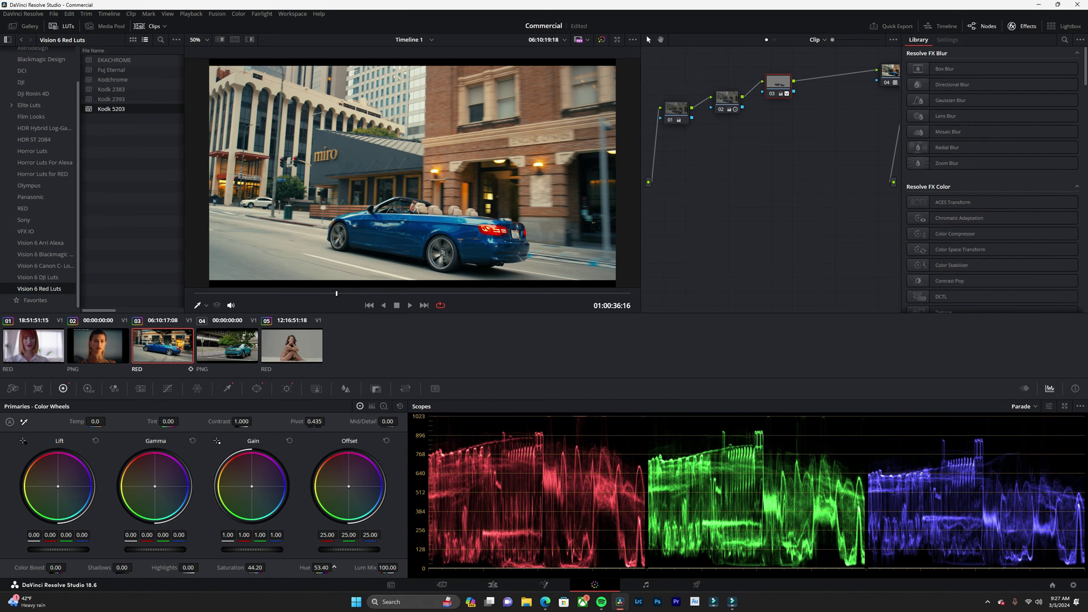
{"action": "scroll", "coordinate": [334, 567], "scroll_direction": "up", "scroll_amount": 15}
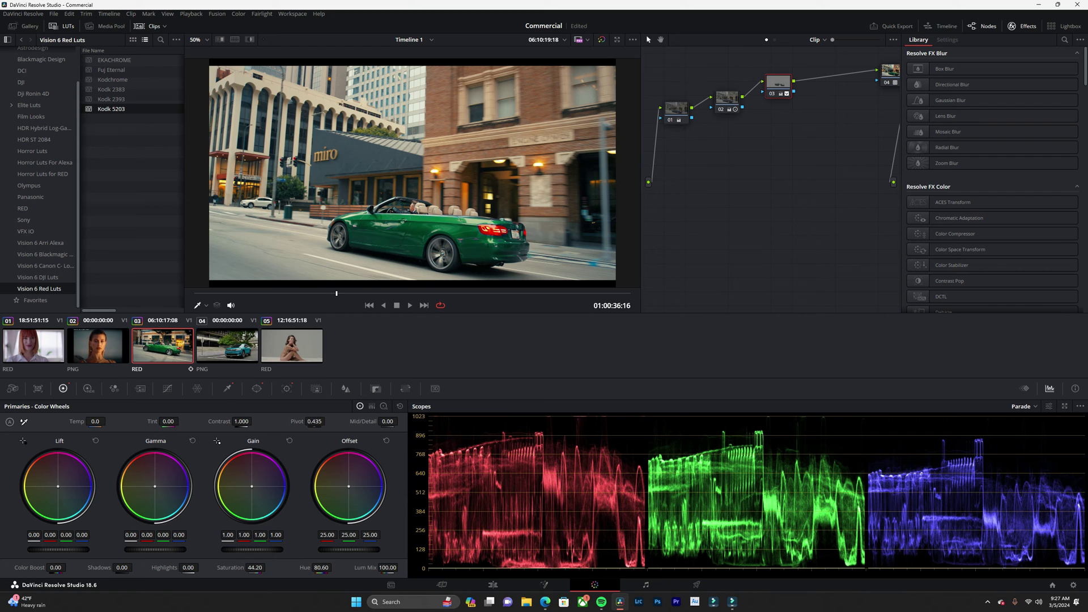
Grab a still of the teal SUV in clip 04 into the Gallery as a color reference
{"action": "key", "text": "Down"}
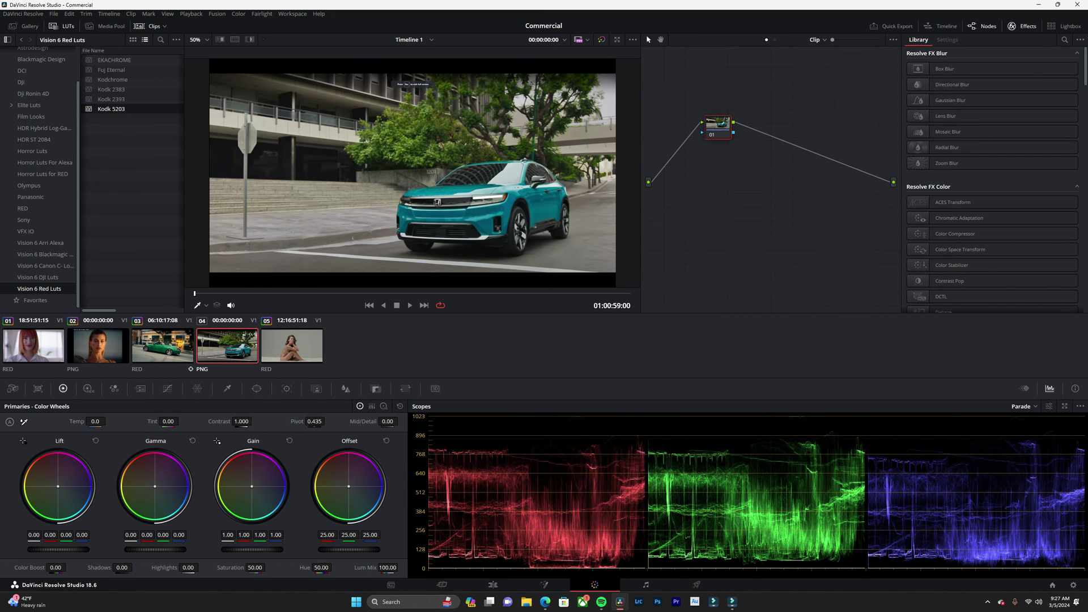
{"action": "key", "text": "Up"}
{"action": "key", "text": "Down"}
{"action": "left_click", "coordinate": [25, 27]}
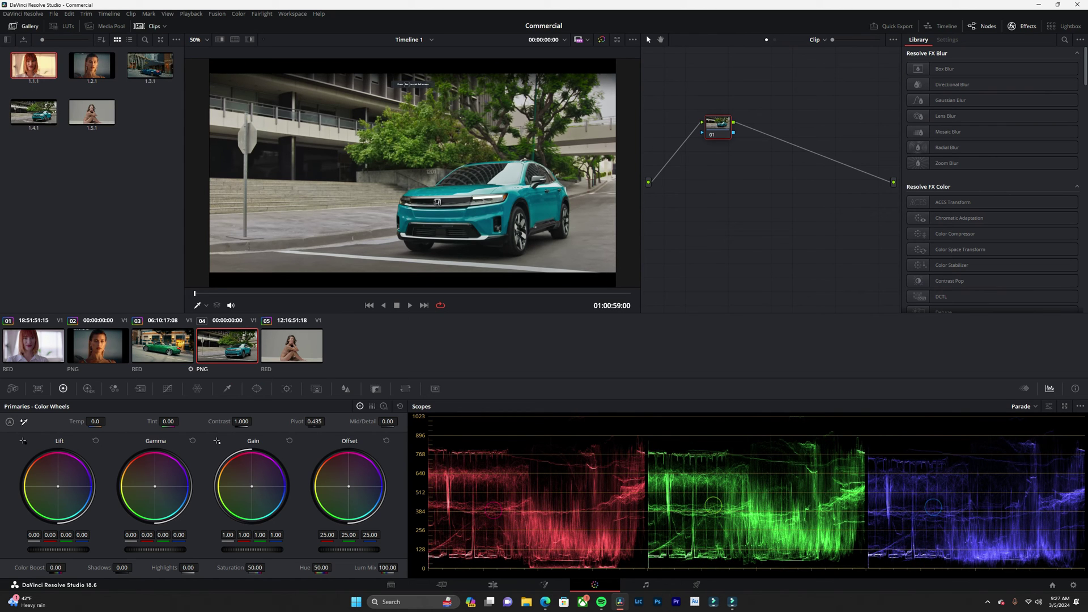
{"action": "right_click", "coordinate": [332, 127]}
{"action": "left_click", "coordinate": [363, 132]}
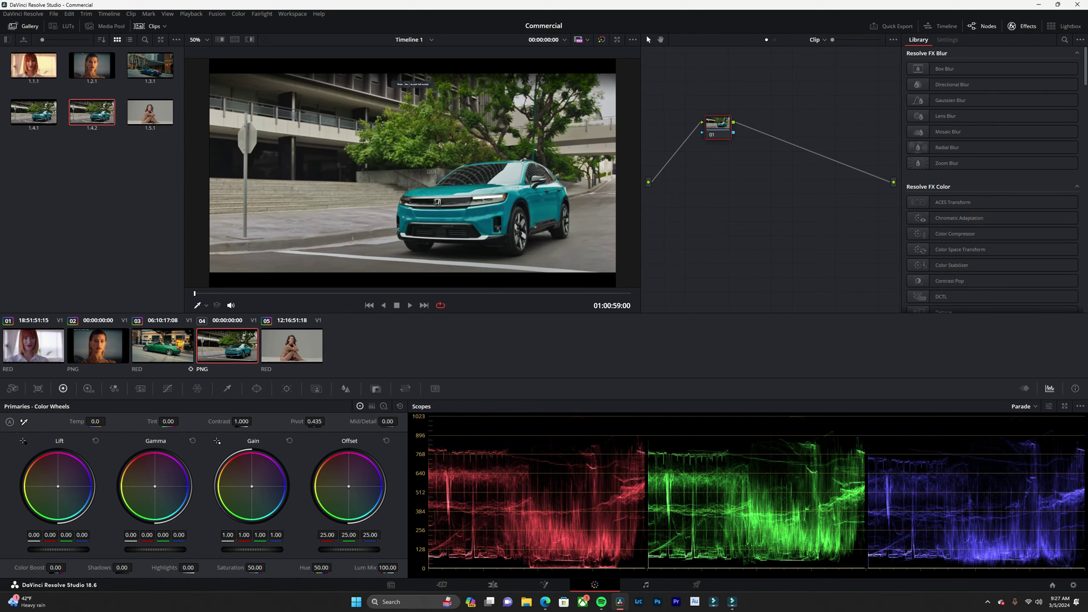
Return to clip 03 at 01:00:39:15 and compare it with the SUV still using an Image Wipe split between the two cars
{"action": "left_click", "coordinate": [163, 345]}
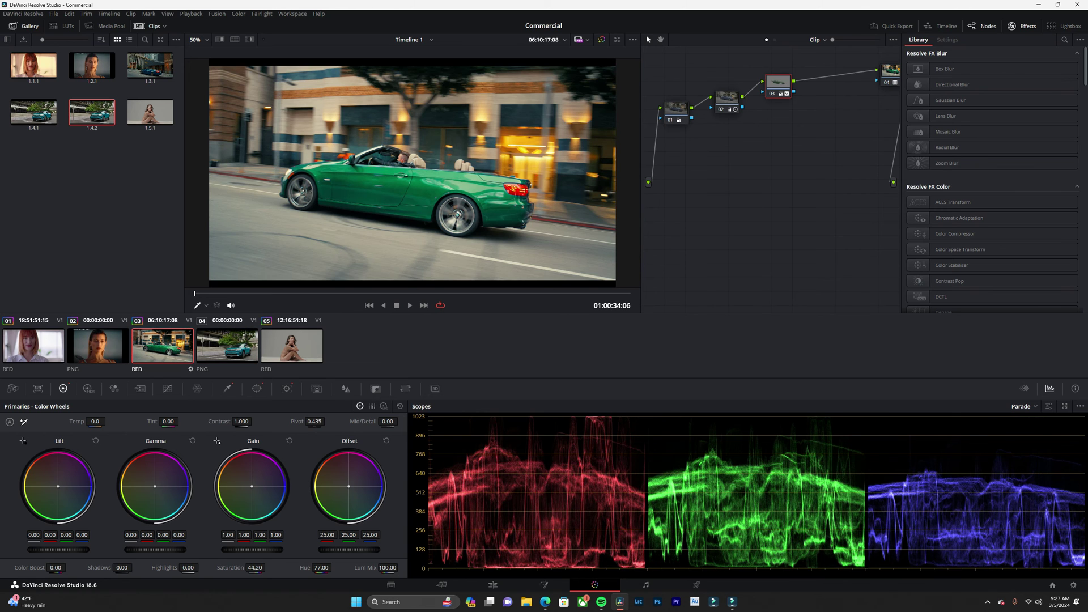
{"action": "left_click_drag", "start_coordinate": [362, 294], "coordinate": [425, 293]}
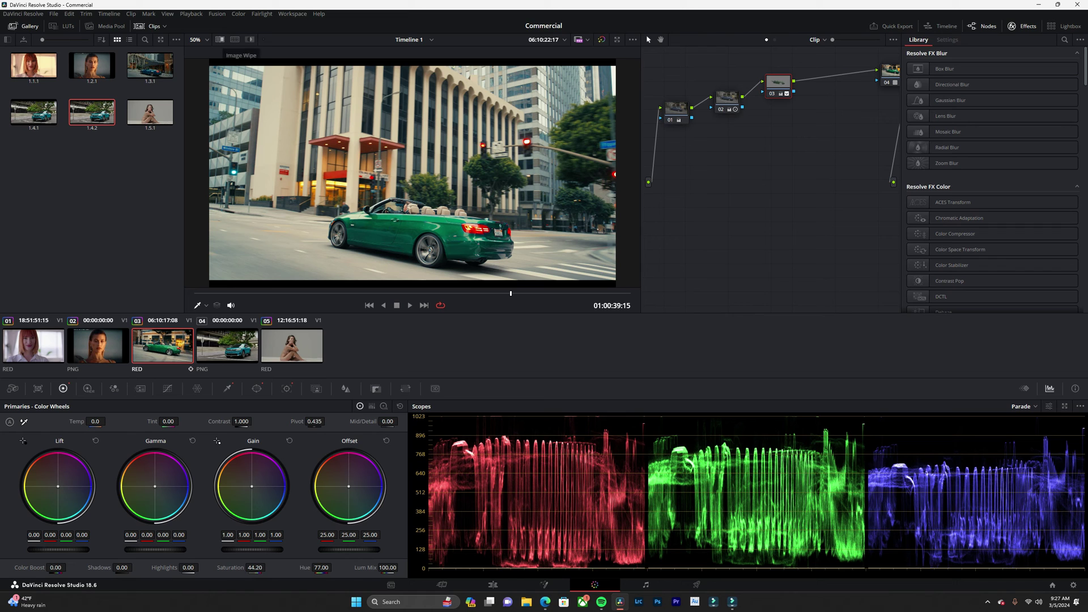
{"action": "left_click", "coordinate": [220, 40]}
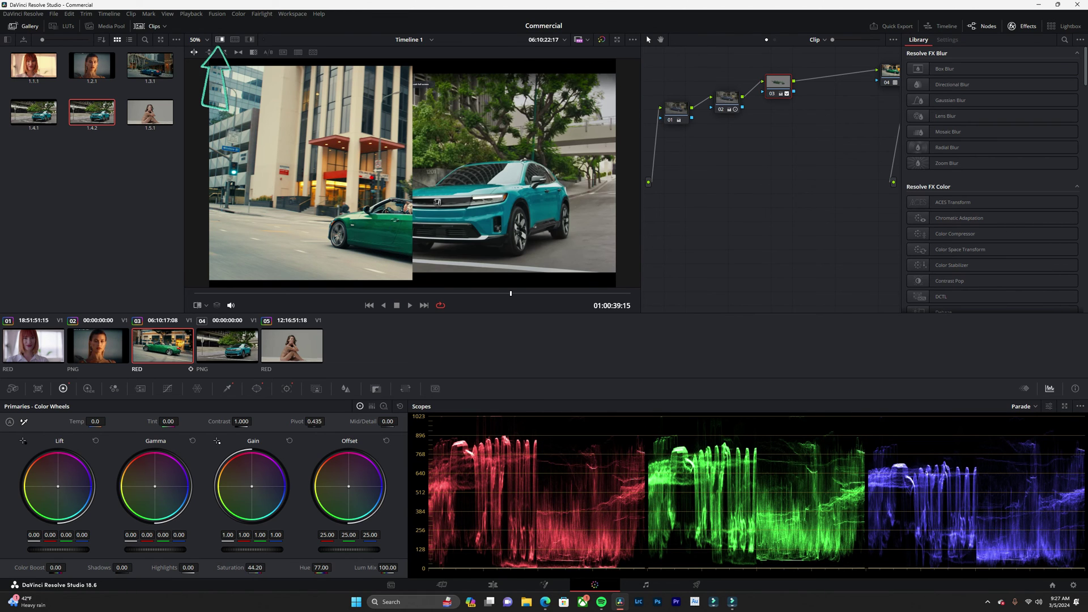
{"action": "mouse_move", "coordinate": [412, 173]}
{"action": "left_mouse_down"}
{"action": "mouse_move", "coordinate": [441, 173]}
{"action": "mouse_move", "coordinate": [415, 173]}
{"action": "mouse_move", "coordinate": [426, 172]}
{"action": "left_mouse_up"}
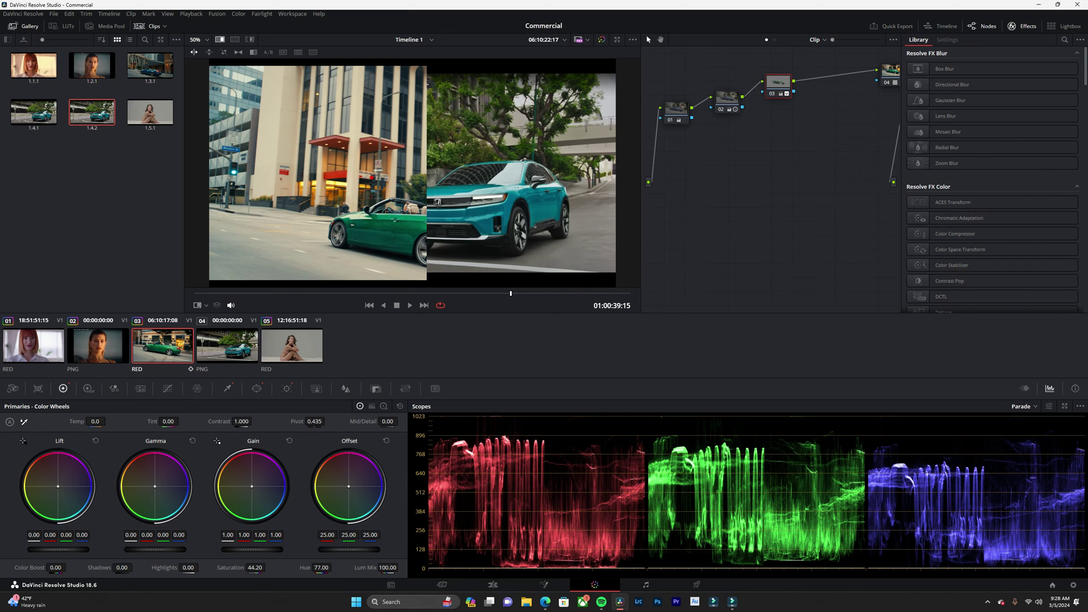
Match the convertible's paint to the teal SUV still by setting the hue on node 03 to 65.60
{"action": "left_click_drag", "start_coordinate": [778, 83], "coordinate": [776, 85]}
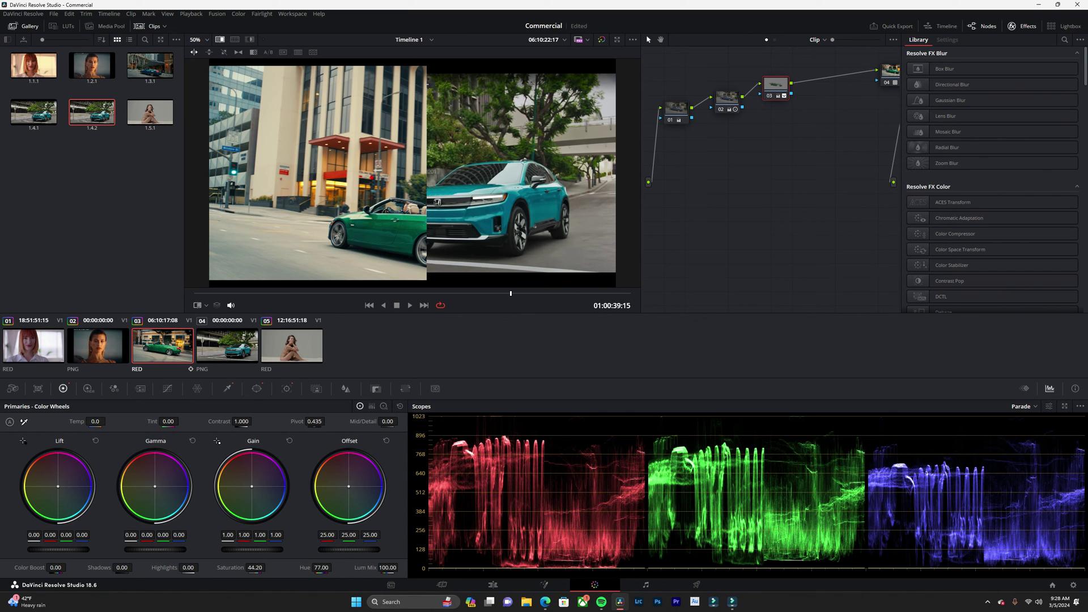
{"action": "scroll", "coordinate": [412, 172], "scroll_direction": "up", "scroll_amount": 4}
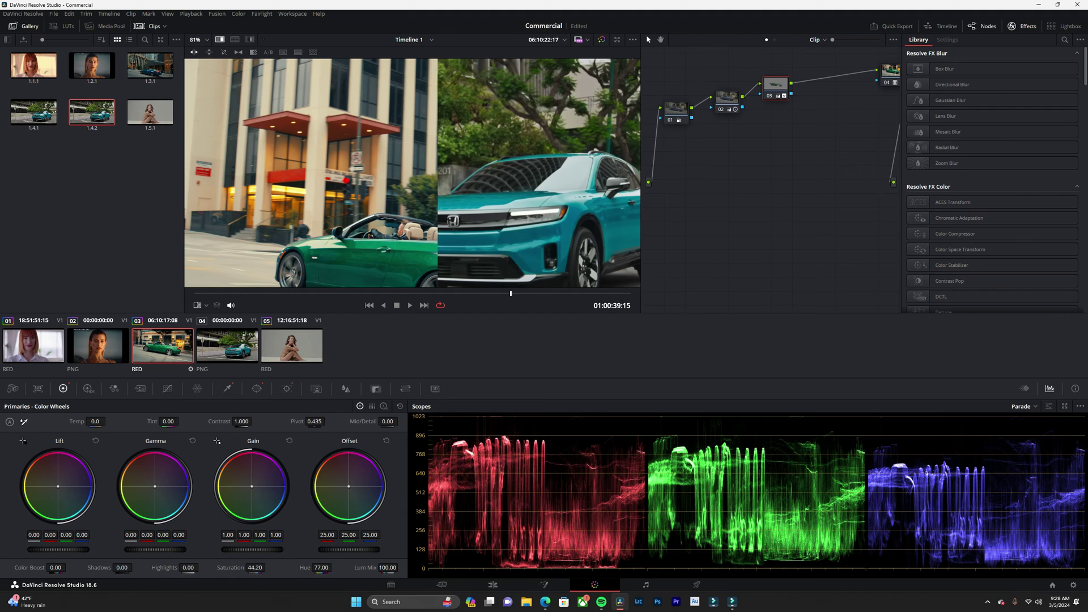
{"action": "left_click_drag", "start_coordinate": [439, 172], "coordinate": [434, 172]}
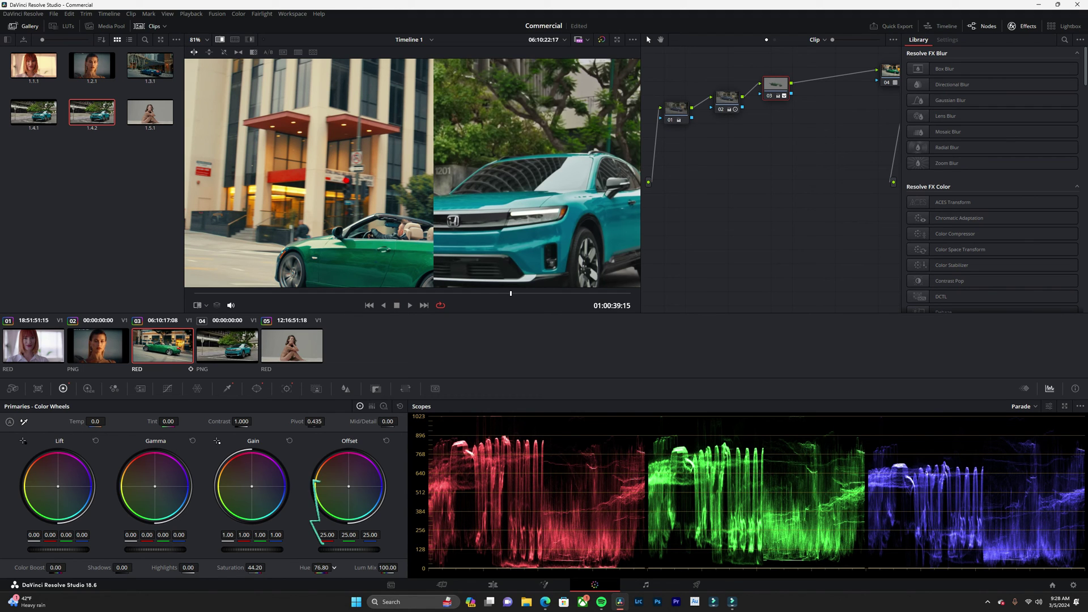
{"action": "left_click_drag", "start_coordinate": [321, 567], "coordinate": [288, 568]}
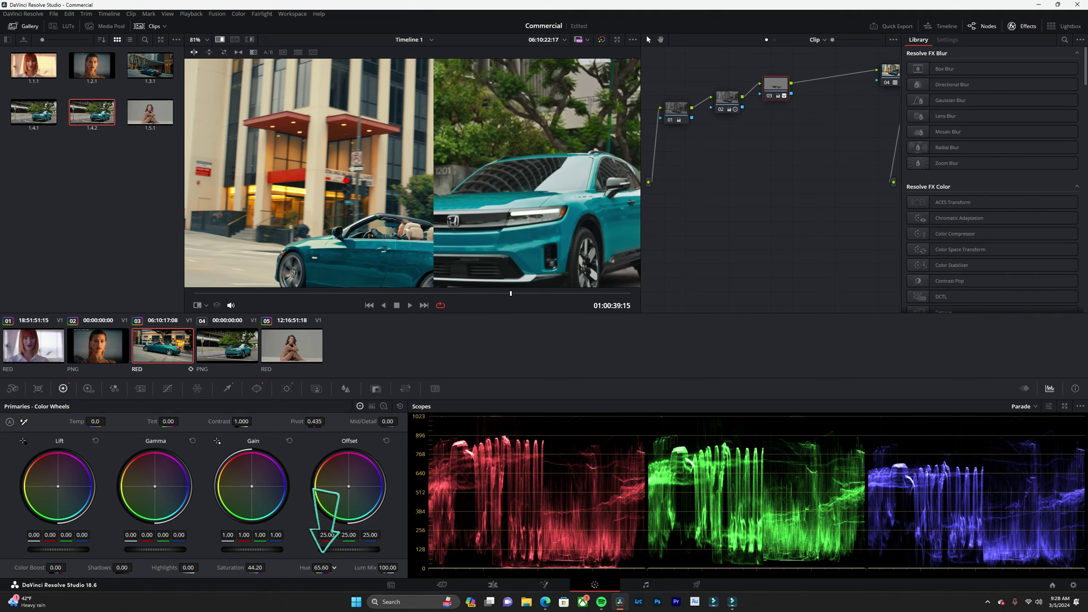
Raise the convertible's saturation to 50.80 on node 03, and check the match by shifting the wipe and playing the clip
{"action": "scroll", "coordinate": [413, 173], "scroll_direction": "down", "scroll_amount": 2}
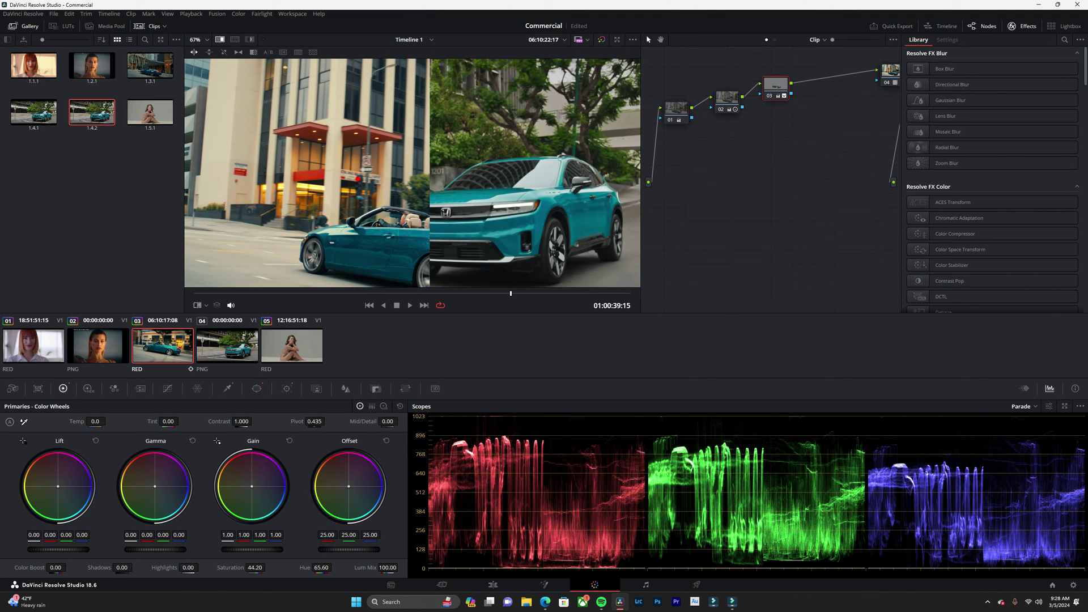
{"action": "left_click_drag", "start_coordinate": [259, 567], "coordinate": [267, 567]}
{"action": "key", "text": "ctrl+equal"}
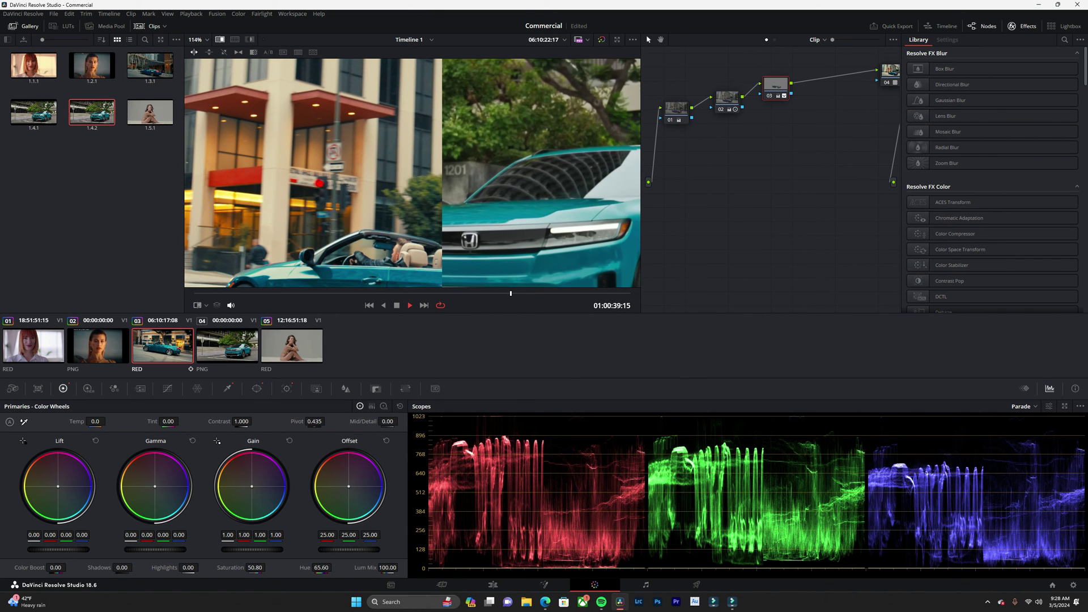
{"action": "left_click_drag", "start_coordinate": [442, 173], "coordinate": [429, 173]}
{"action": "key", "text": "space"}
{"action": "scroll", "coordinate": [429, 173], "scroll_direction": "down", "scroll_amount": 1}
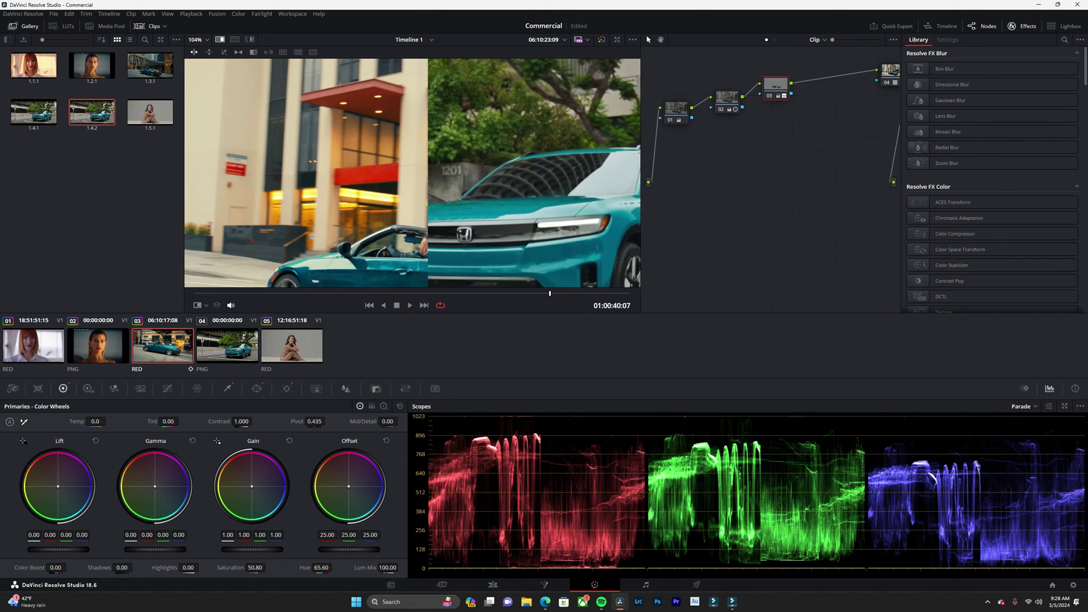
Try a closer paint match to the SUV still on node 03 with saturation 30.40 and hue 65.80
{"action": "key", "text": "ctrl+minus"}
{"action": "left_click_drag", "start_coordinate": [408, 226], "coordinate": [411, 158]}
{"action": "scroll", "coordinate": [412, 173], "scroll_direction": "up", "scroll_amount": 1}
{"action": "scroll", "coordinate": [412, 173], "scroll_direction": "up", "scroll_amount": 5}
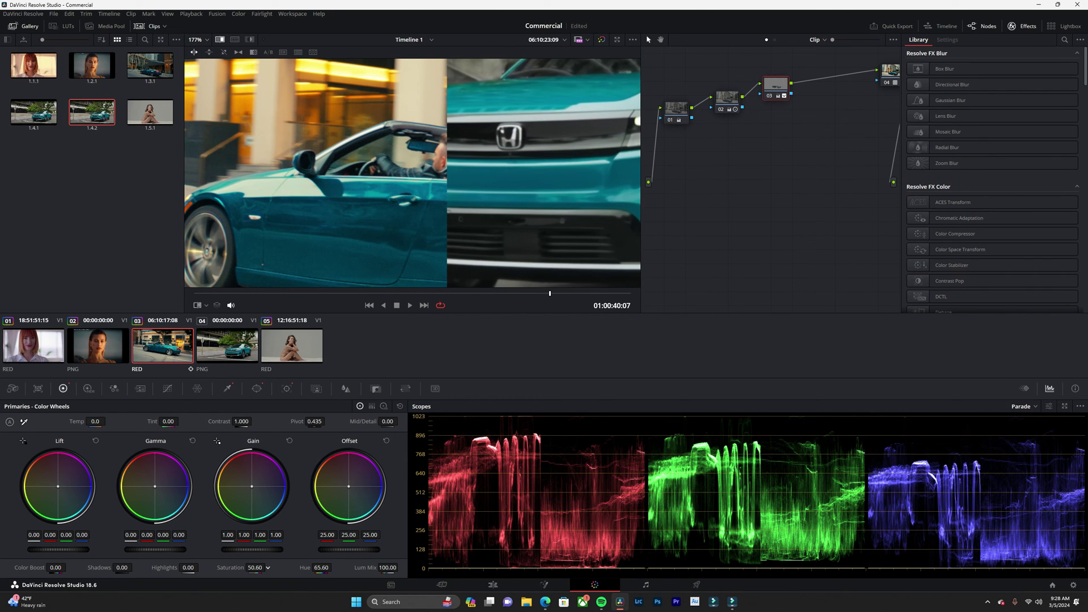
{"action": "left_click_drag", "start_coordinate": [255, 568], "coordinate": [199, 568]}
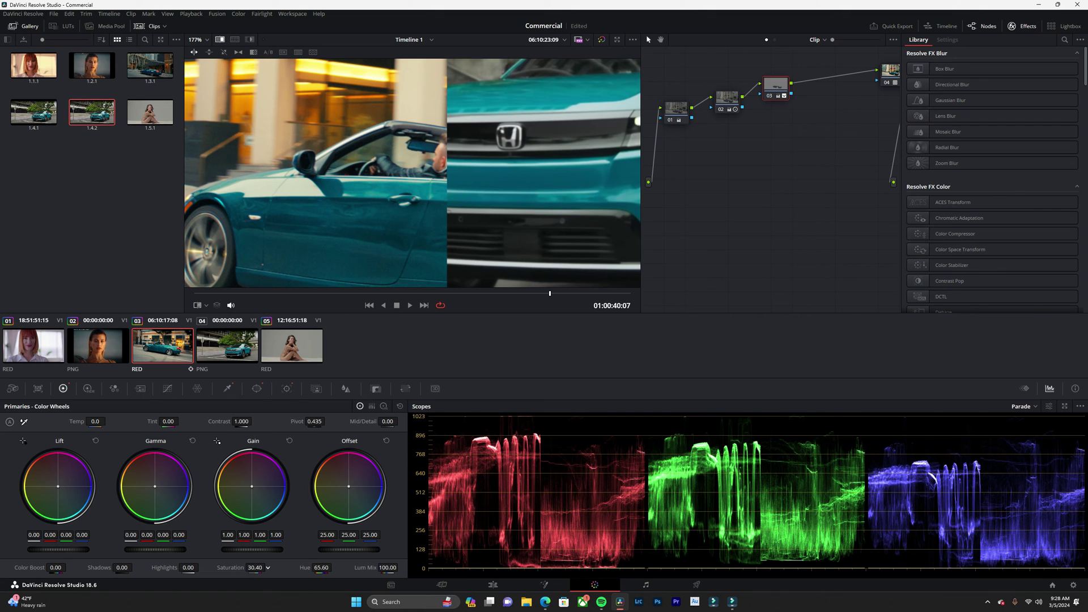
{"action": "left_click_drag", "start_coordinate": [342, 568], "coordinate": [334, 567]}
Switch the scope to Vectorscope and refine node 03 against the still, setting offset to 24.65, saturation to 44.80 and hue to 66.80
{"action": "left_click", "coordinate": [1024, 406]}
{"action": "left_click", "coordinate": [1043, 438]}
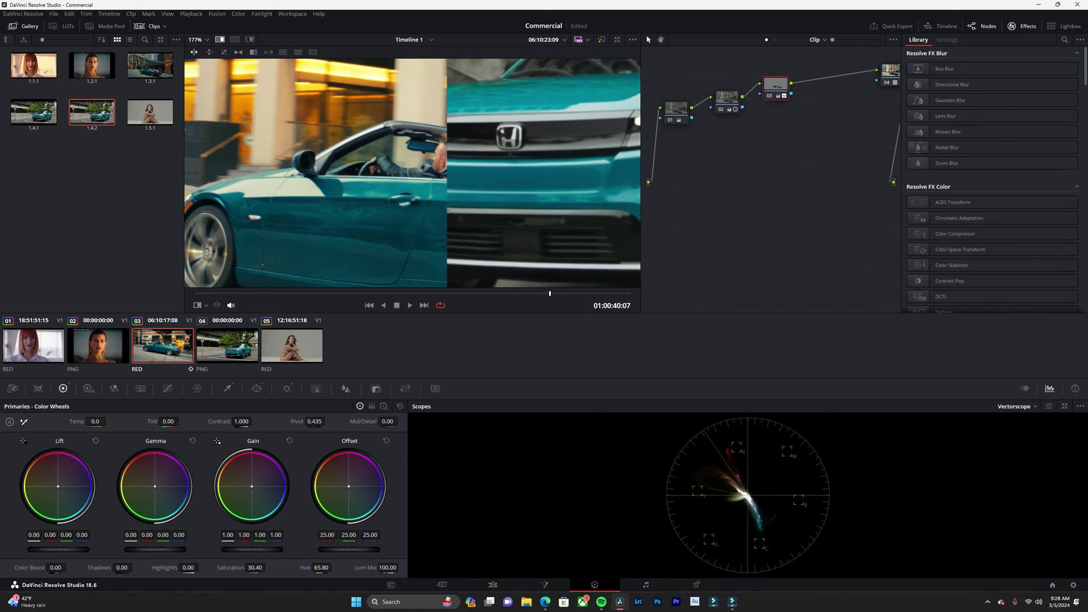
{"action": "left_click_drag", "start_coordinate": [447, 180], "coordinate": [198, 180]}
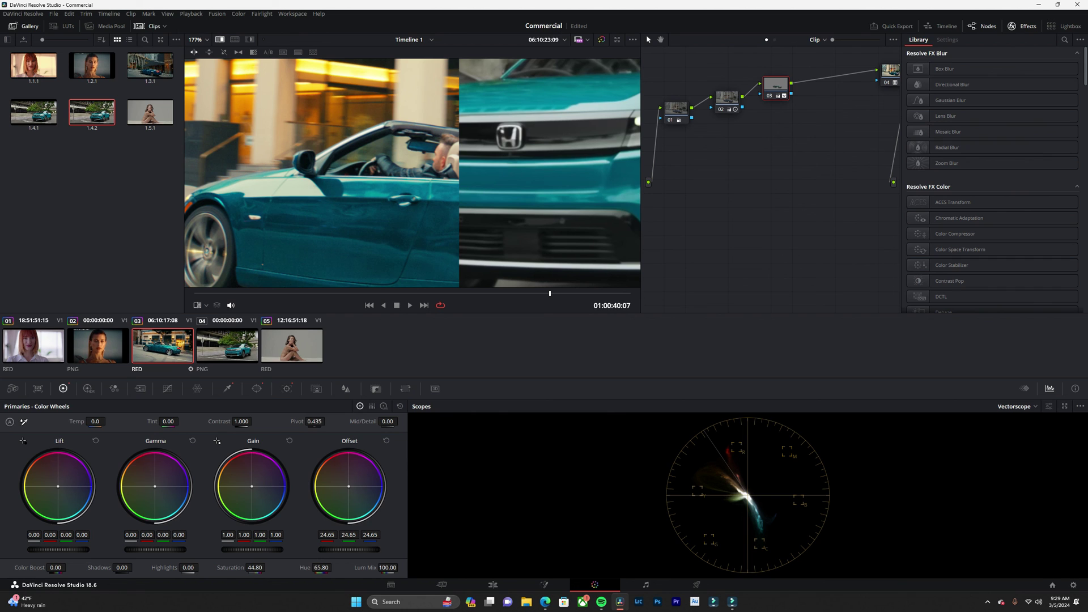
{"action": "left_click_drag", "start_coordinate": [320, 567], "coordinate": [334, 566]}
{"action": "scroll", "coordinate": [412, 173], "scroll_direction": "down", "scroll_amount": 4}
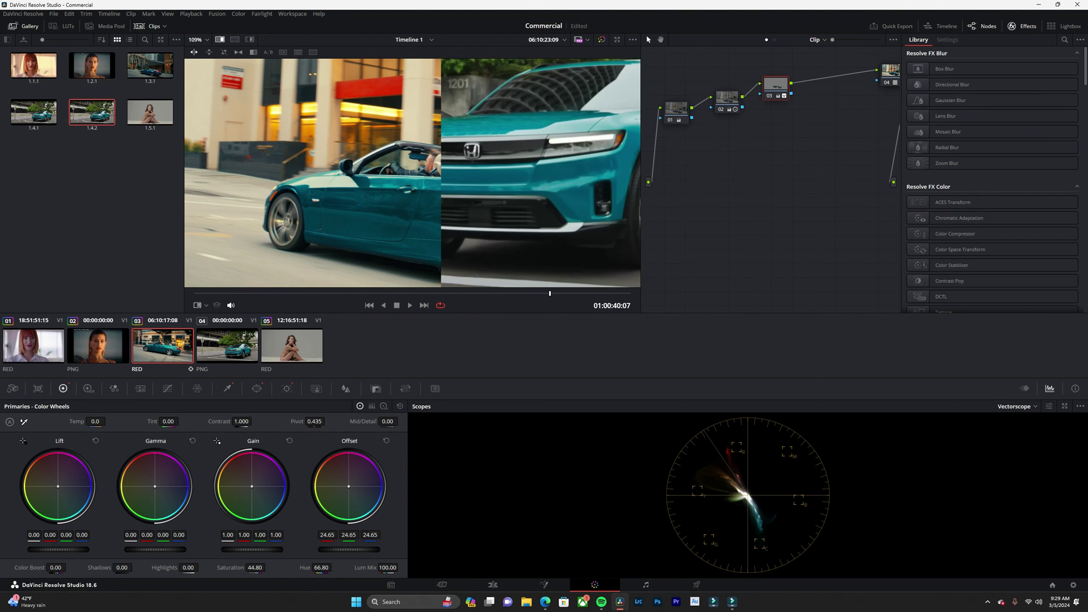
Turn off the Image Wipe and review the whole convertible shot, moving back to 01:00:36:20
{"action": "key", "text": "ctrl+w"}
{"action": "scroll", "coordinate": [412, 173], "scroll_direction": "down", "scroll_amount": 4}
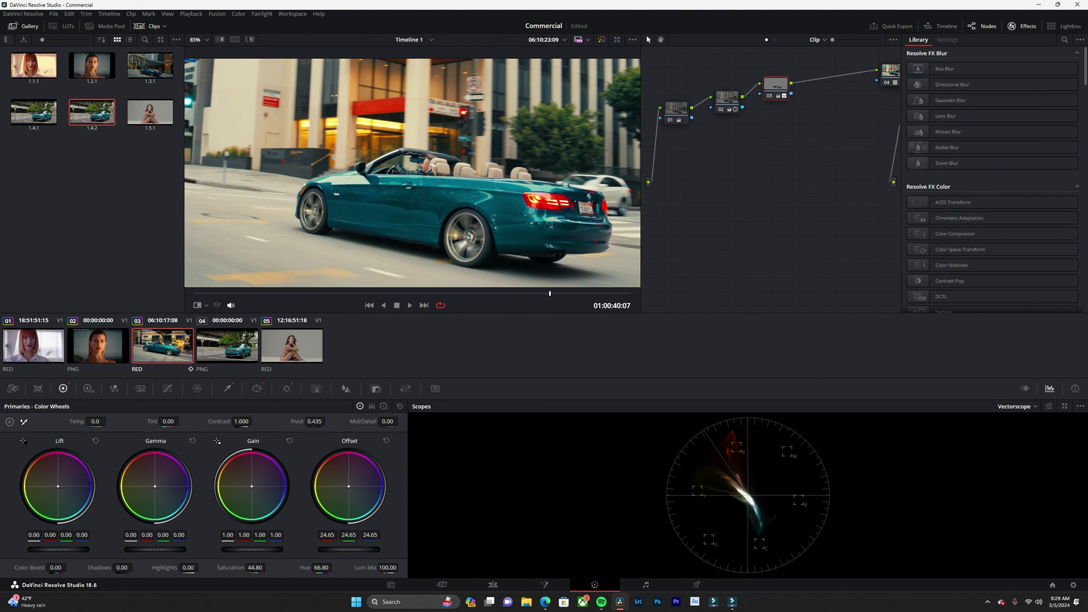
{"action": "scroll", "coordinate": [412, 173], "scroll_direction": "down", "scroll_amount": 1}
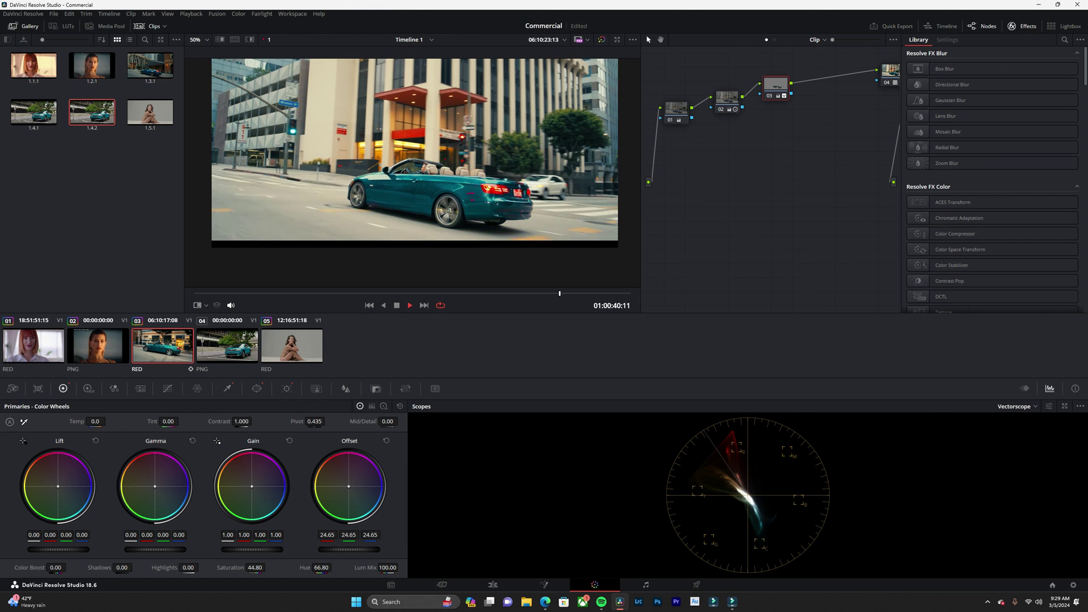
{"action": "left_click_drag", "start_coordinate": [576, 294], "coordinate": [346, 293]}
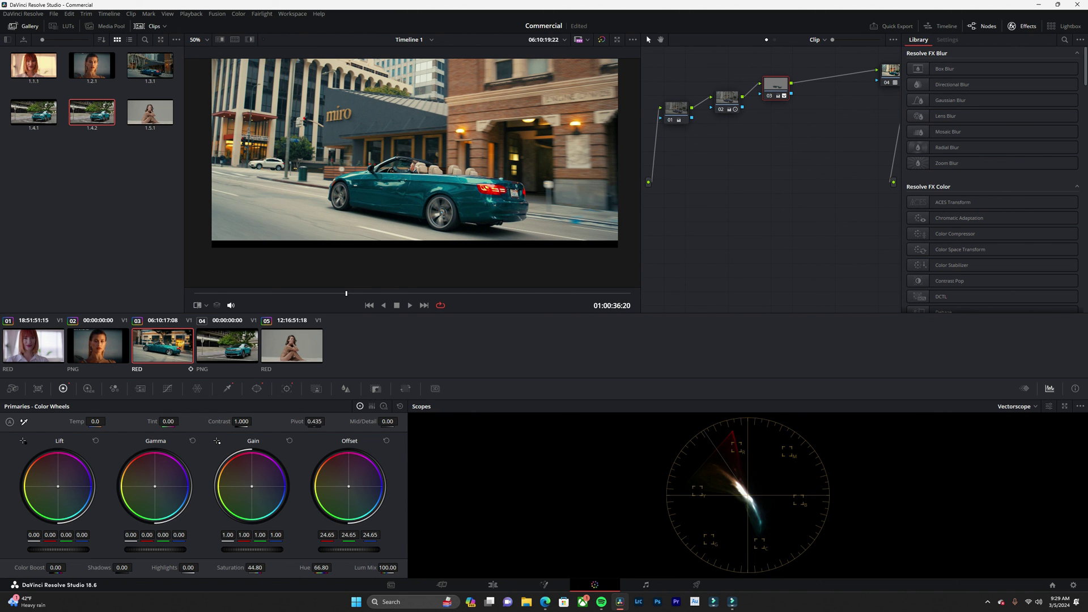
Compare the convertible with node 03 disabled and enabled, and play the recolored shot up to 01:00:39:06
{"action": "key", "text": "ctrl+d"}
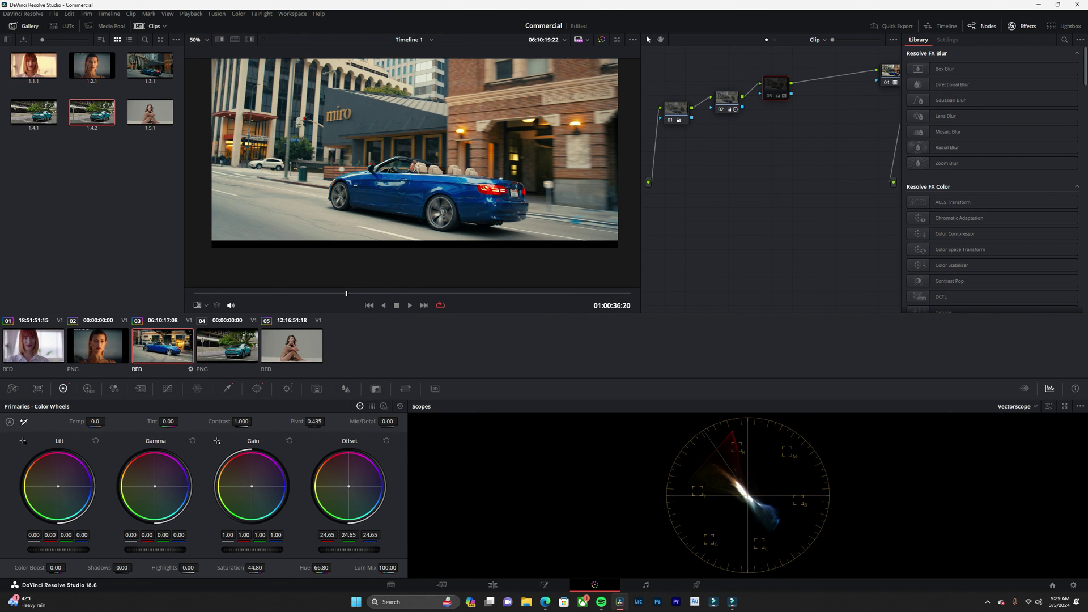
{"action": "key", "text": "ctrl+d"}
{"action": "key", "text": "l"}
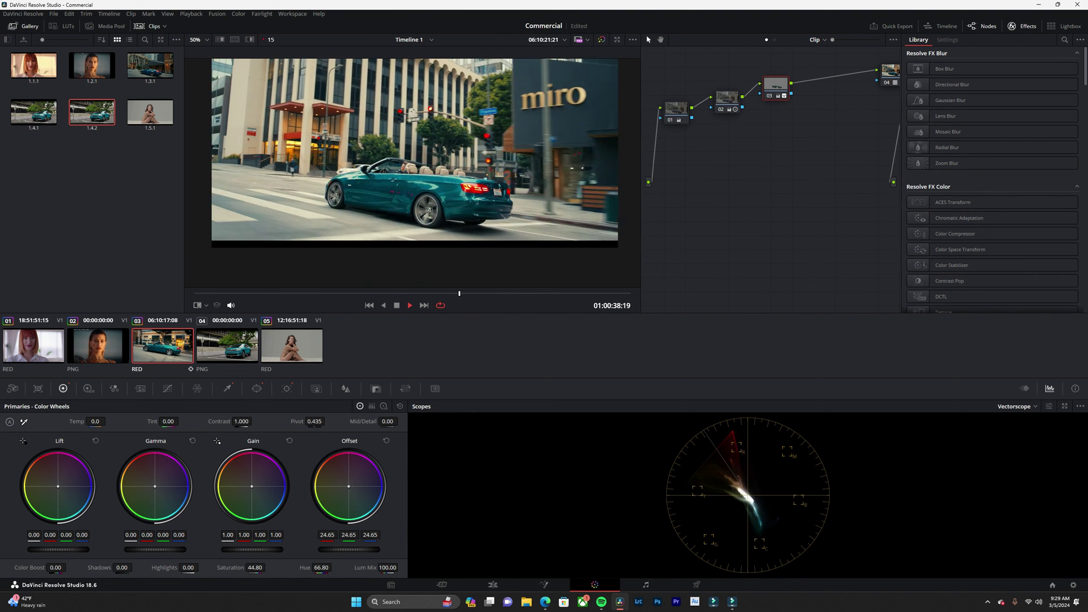
{"action": "key", "text": "k"}
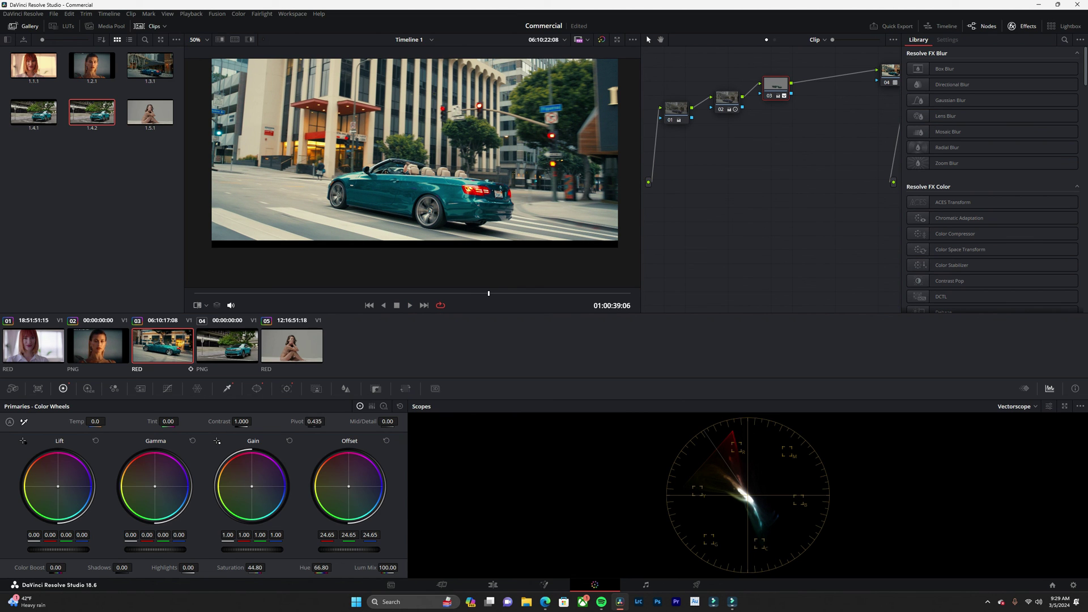
Review the Qualifier, circle Power Window and Tracker data that isolate the convertible on node 03
{"action": "left_click", "coordinate": [227, 389]}
{"action": "left_click", "coordinate": [257, 389]}
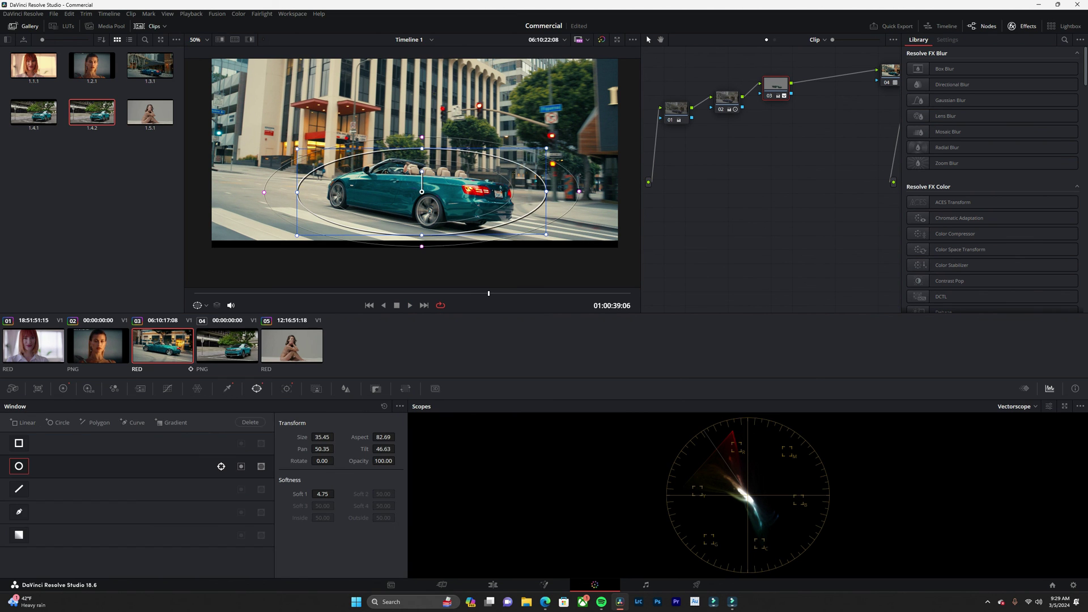
{"action": "left_click", "coordinate": [287, 389]}
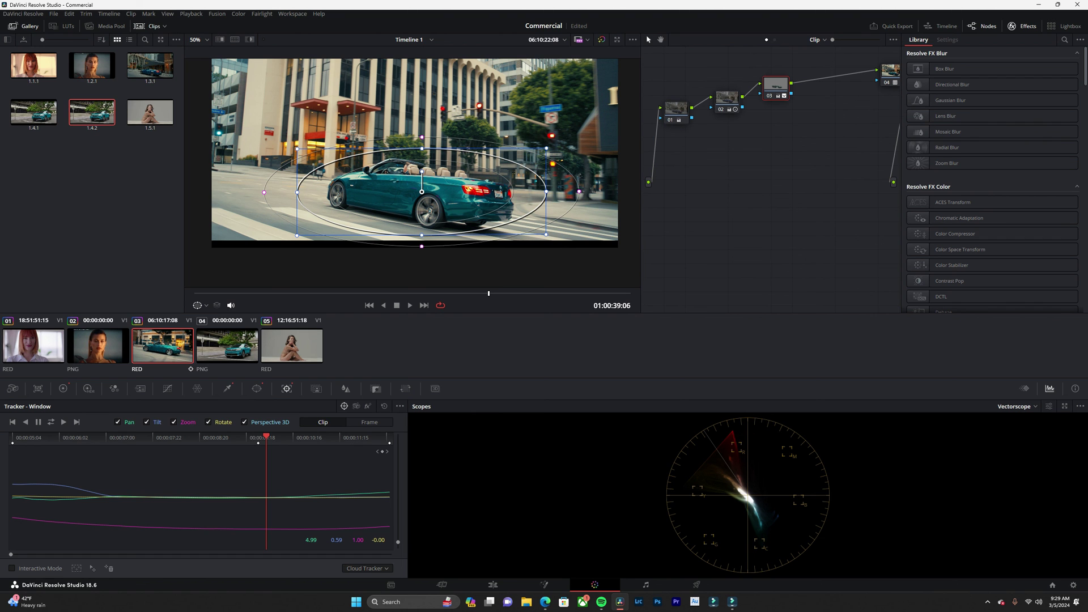